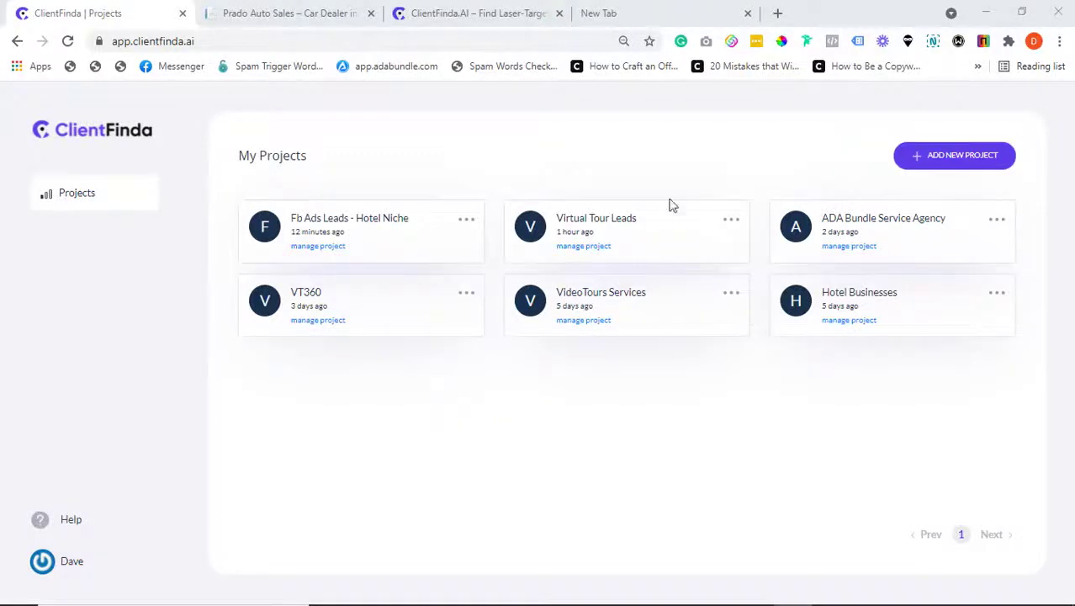
- Open the Fb Ads Leads - Hotel Niche project and view the Jaguar Manhattan lead's details
left_click(332, 246)
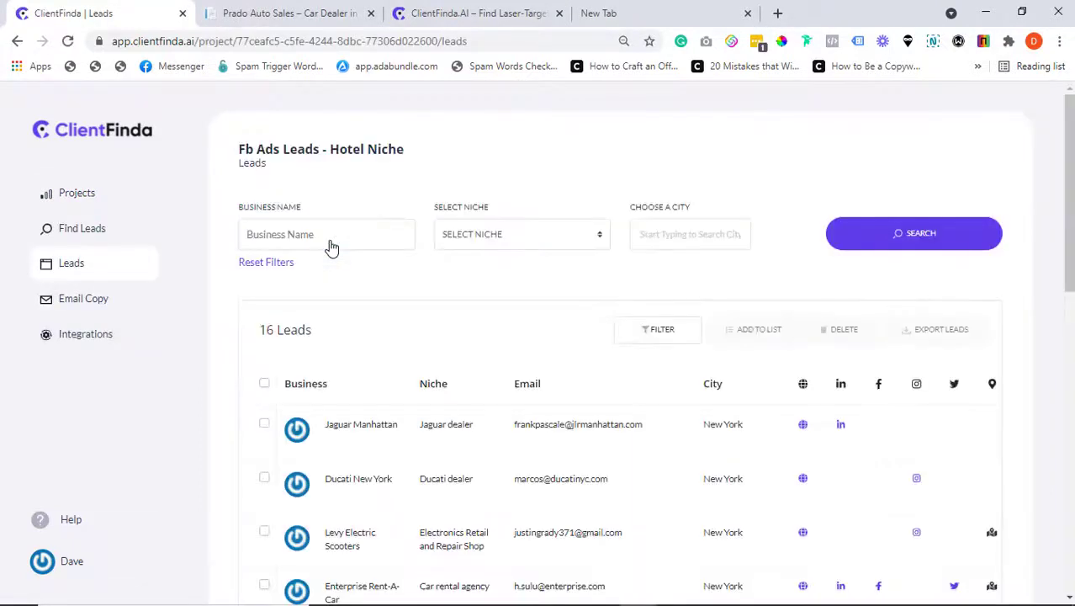
mouse_move(1070, 130)
left_mouse_down()
mouse_move(1071, 257)
mouse_move(1064, 113)
left_mouse_up()
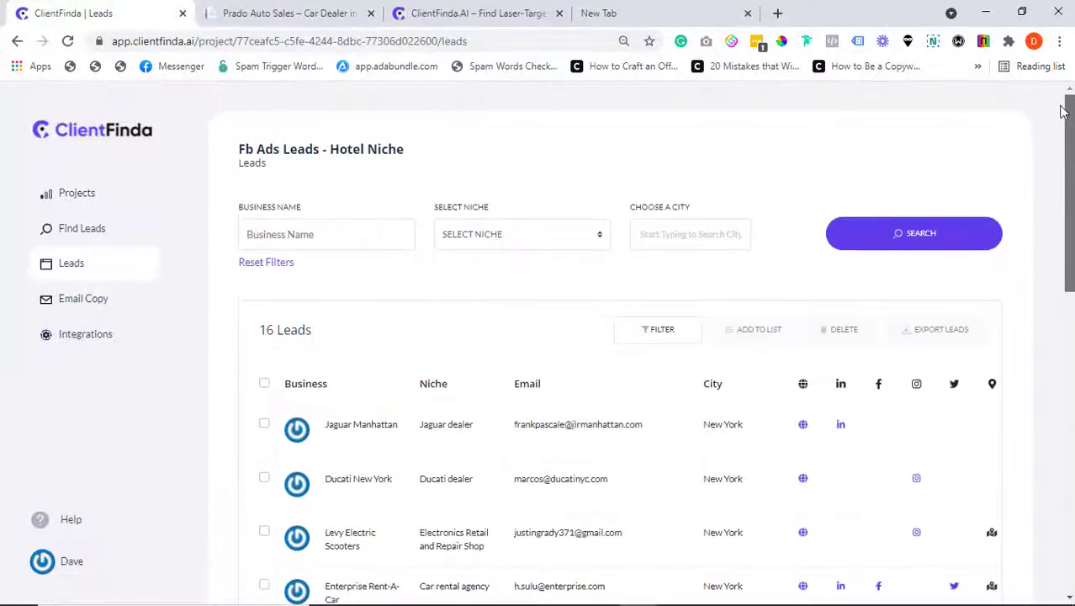
left_click(371, 429)
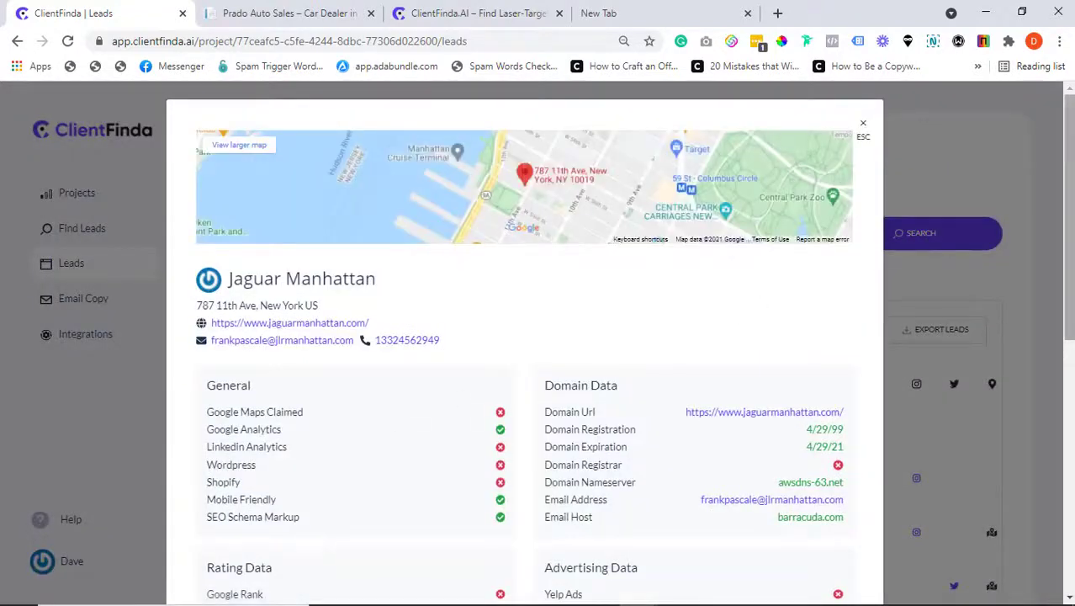
mouse_move(1067, 210)
left_mouse_down()
mouse_move(1069, 479)
mouse_move(1060, 185)
left_mouse_up()
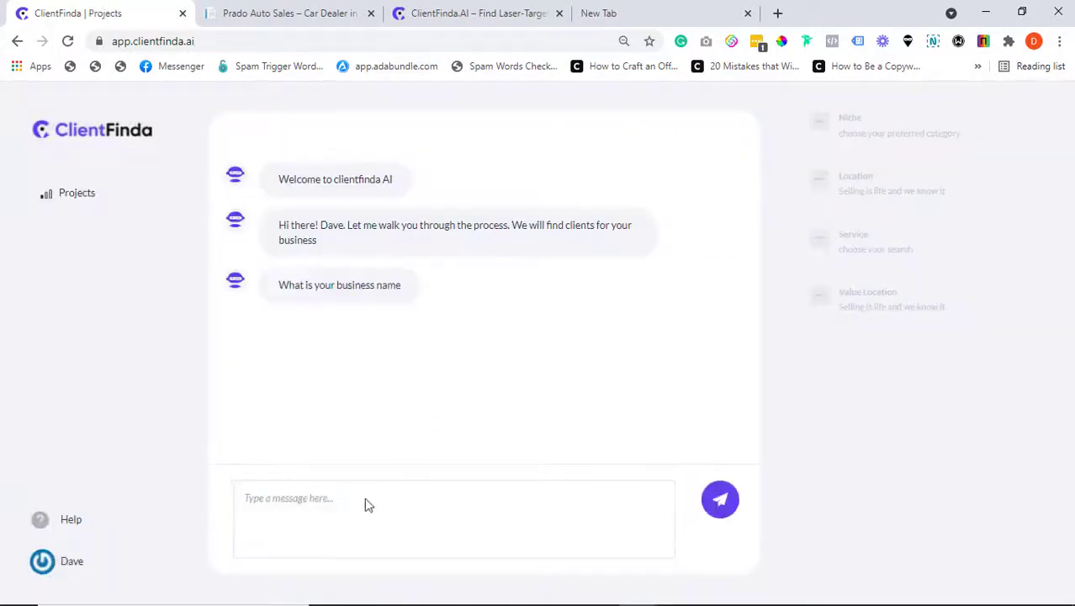
- Answer the chat with business name 'General Web Consulting Services' and niche 'auto dealerships'
left_click(359, 507)
type("General Web Consulting Services")
left_click(717, 500)
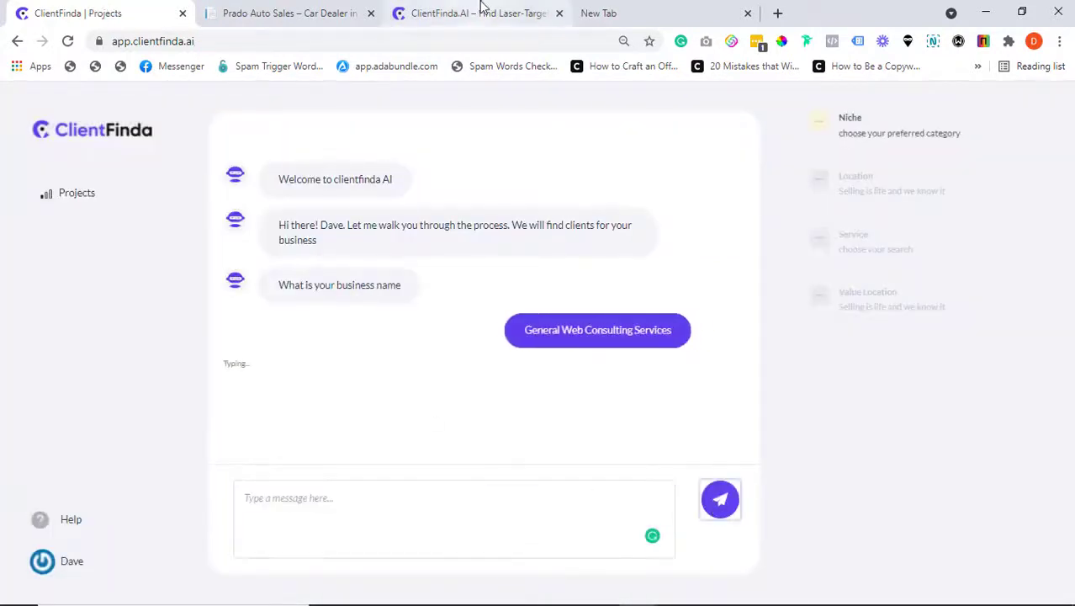
left_click(367, 503)
type("auto dealerships")
left_click(720, 484)
- Set the preferred location to US and New York
left_click(437, 357)
left_click(414, 390)
left_click(434, 396)
left_click(375, 352)
type("N")
left_click(382, 397)
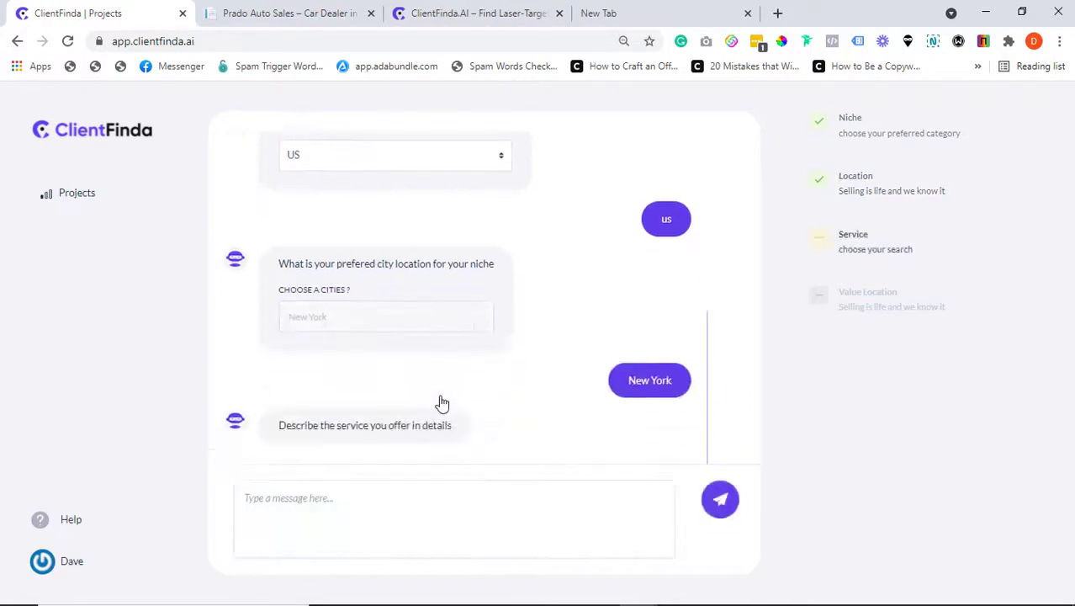
- Send the pasted service description and choose the 1000 - 10000 service value
left_click(297, 490)
type("We advise and help businesses to leverage the full power of online marketing.")
left_click(720, 502)
left_click(521, 358)
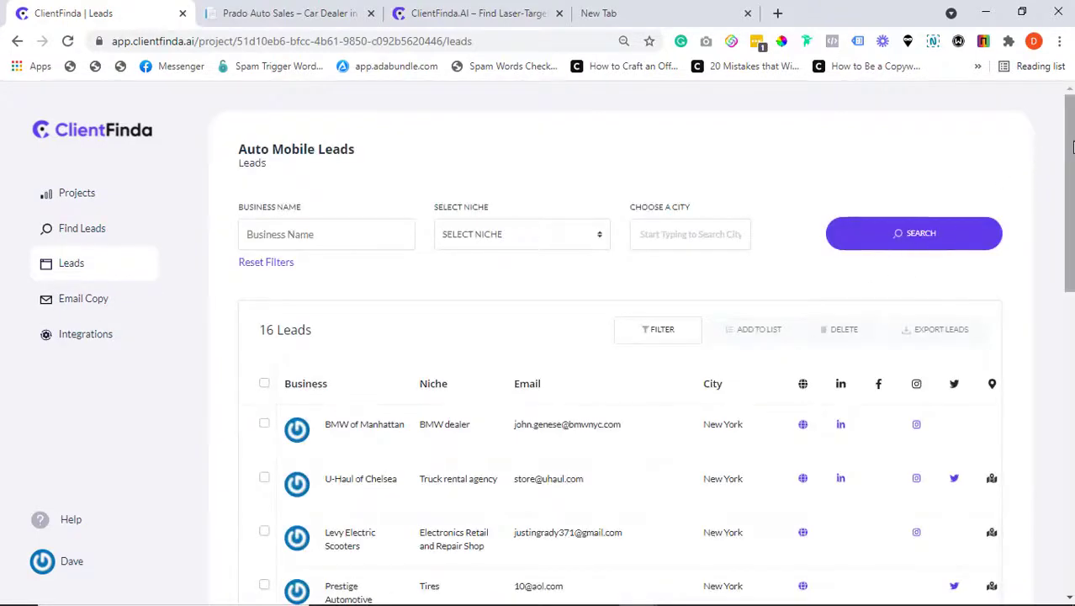
- Scroll the Auto Mobile Leads table and open Prestige Automotive's lead details
mouse_move(1069, 148)
left_mouse_down()
mouse_move(1072, 450)
mouse_move(1072, 185)
left_mouse_up()
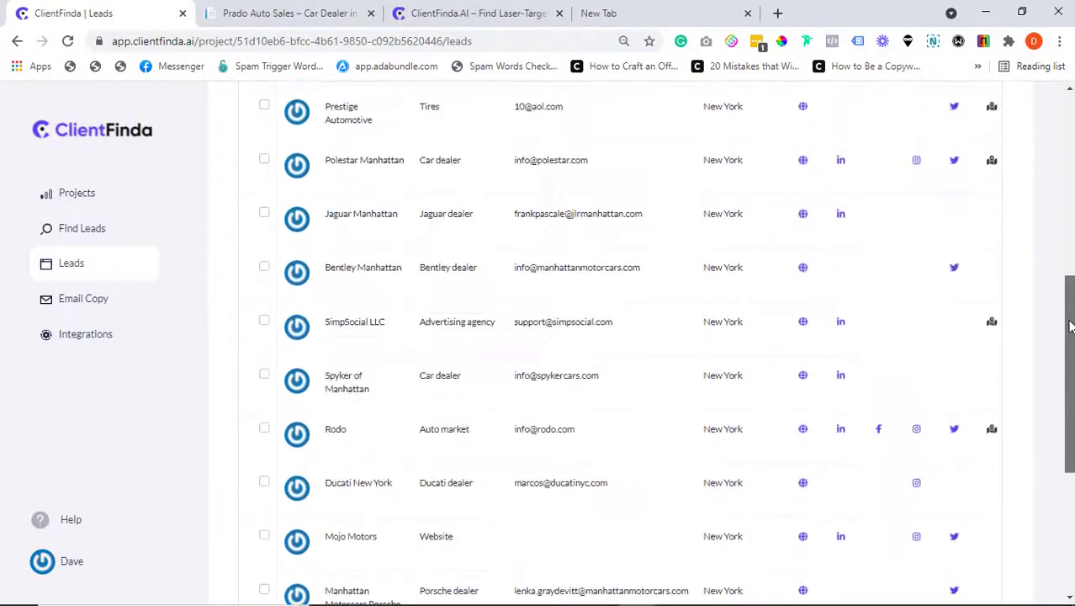
scroll(454, 452, "up", 1)
scroll(454, 452, "down", 2)
scroll(421, 266, "down", 2)
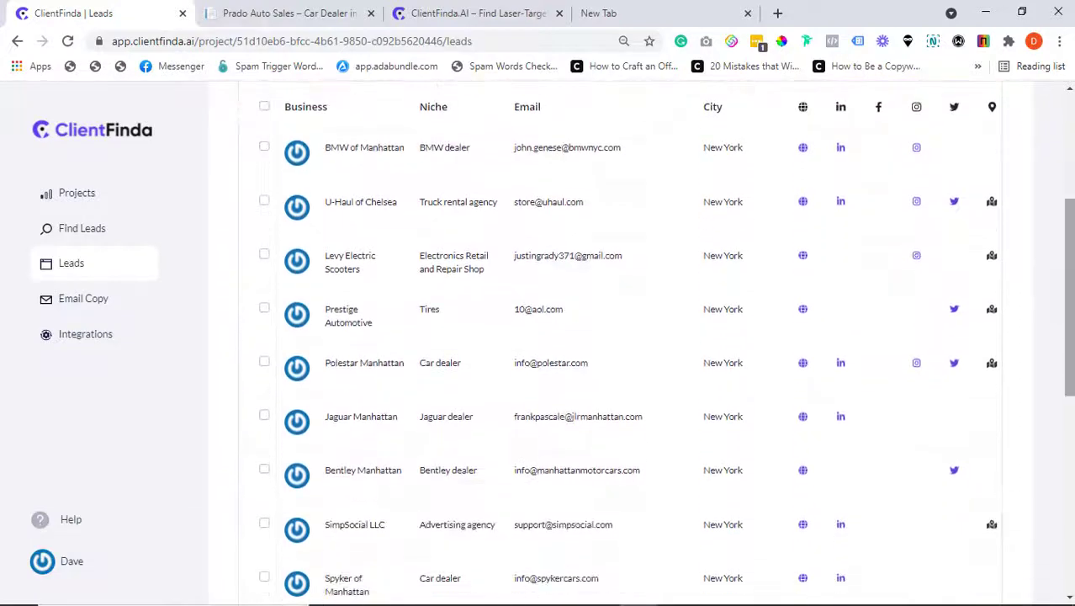
left_click(337, 323)
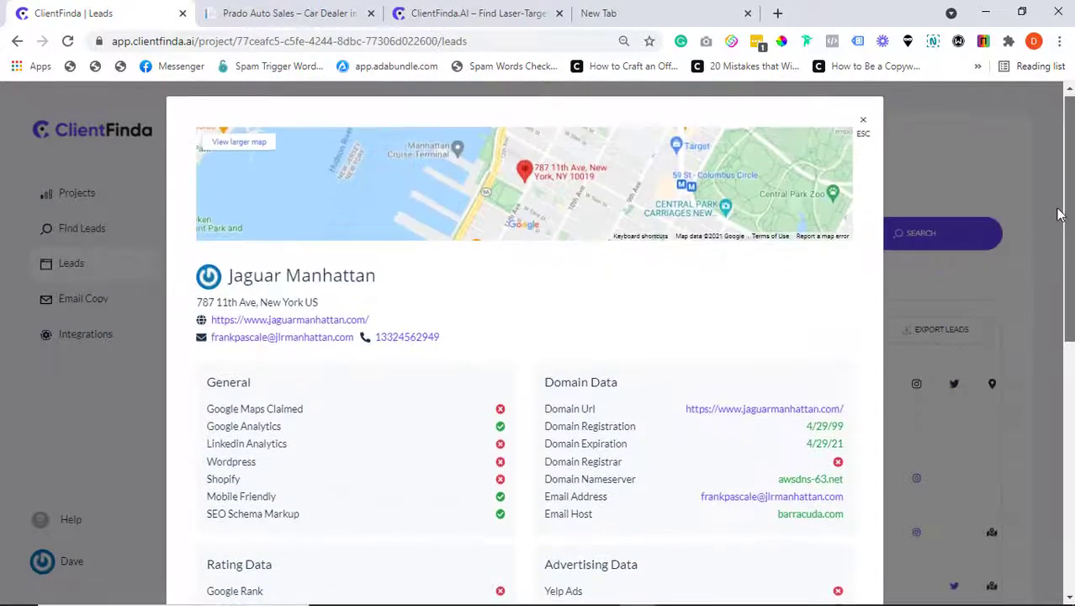
scroll(1059, 214, "up", 1)
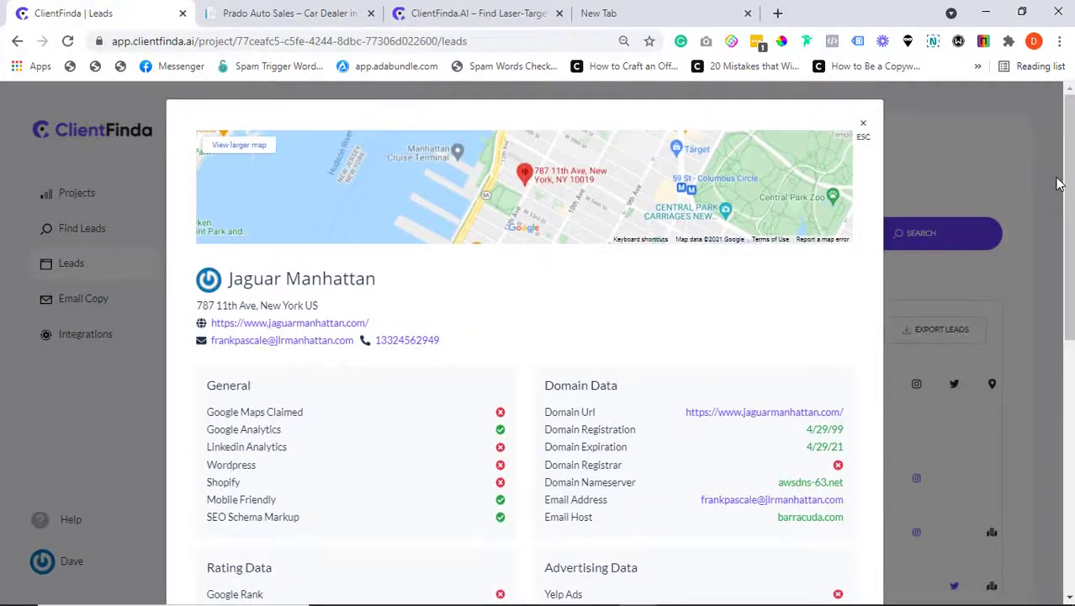
mouse_move(1069, 186)
left_mouse_down()
mouse_move(1069, 454)
mouse_move(1058, 157)
left_mouse_up()
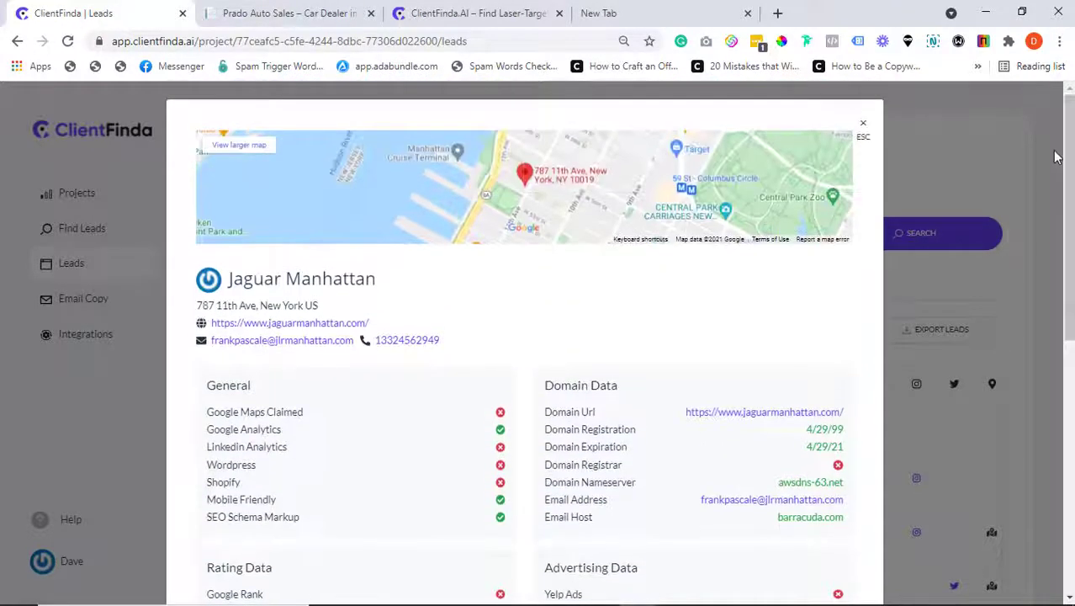
- Close the lead details and create a new project named 'Auto Mobile Leads' from Projects
left_click(863, 128)
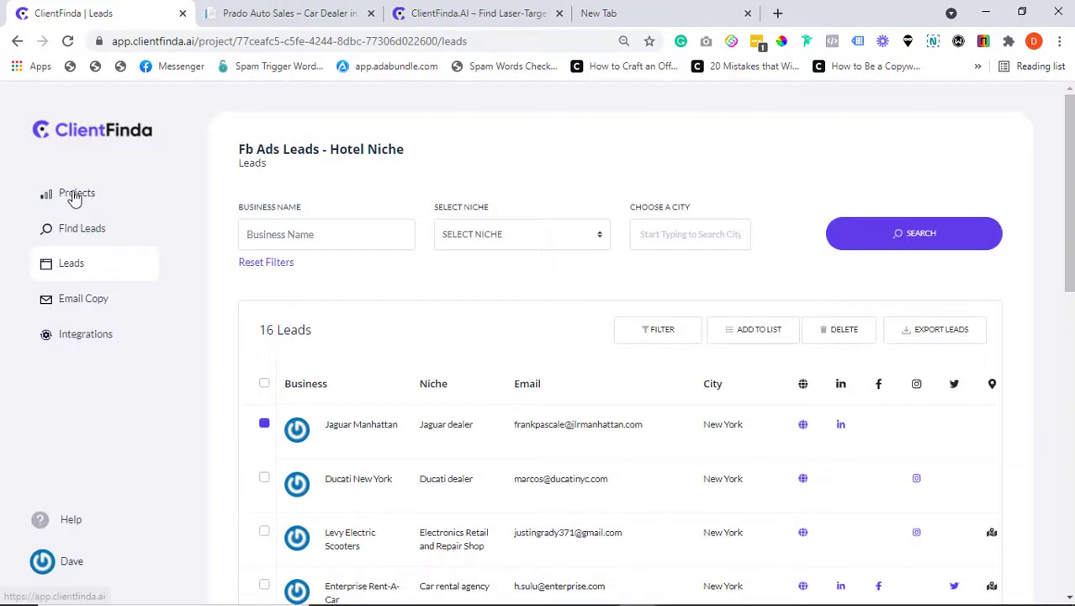
left_click(75, 194)
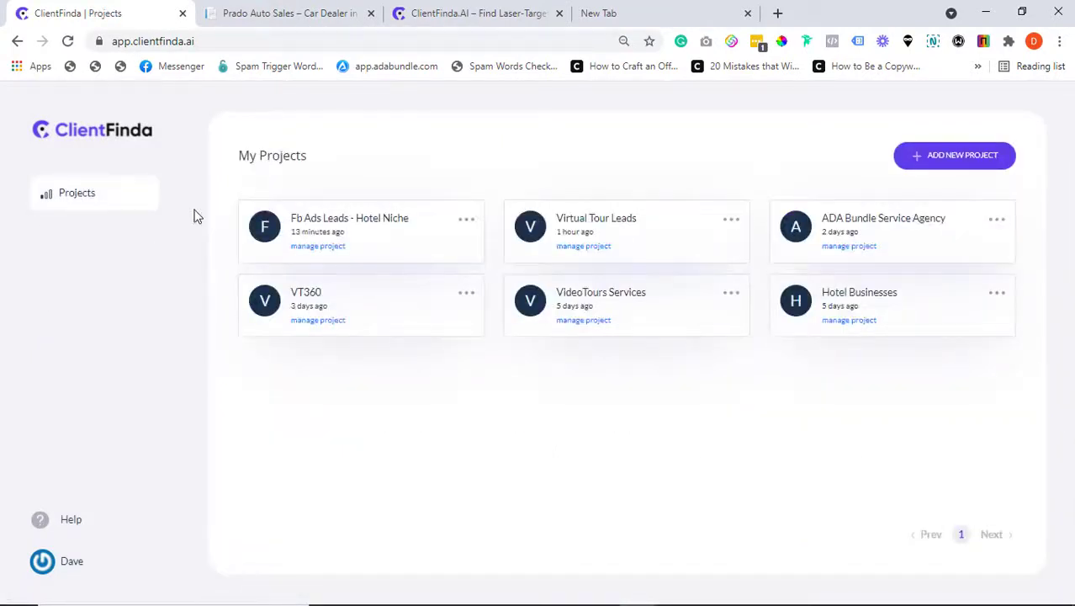
left_click(971, 158)
left_click(479, 195)
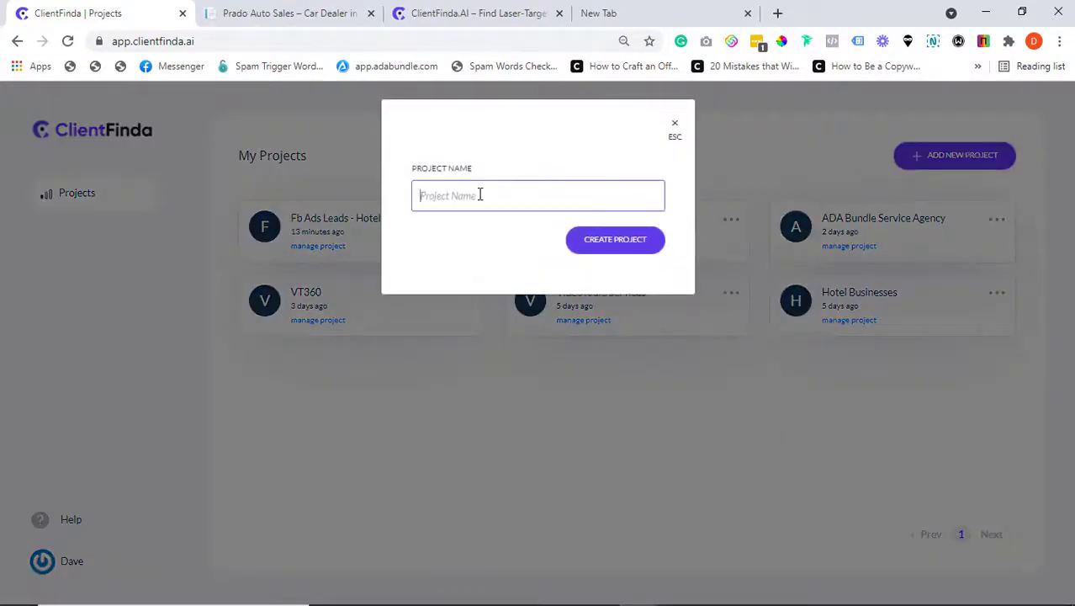
type("A")
type("e Leads")
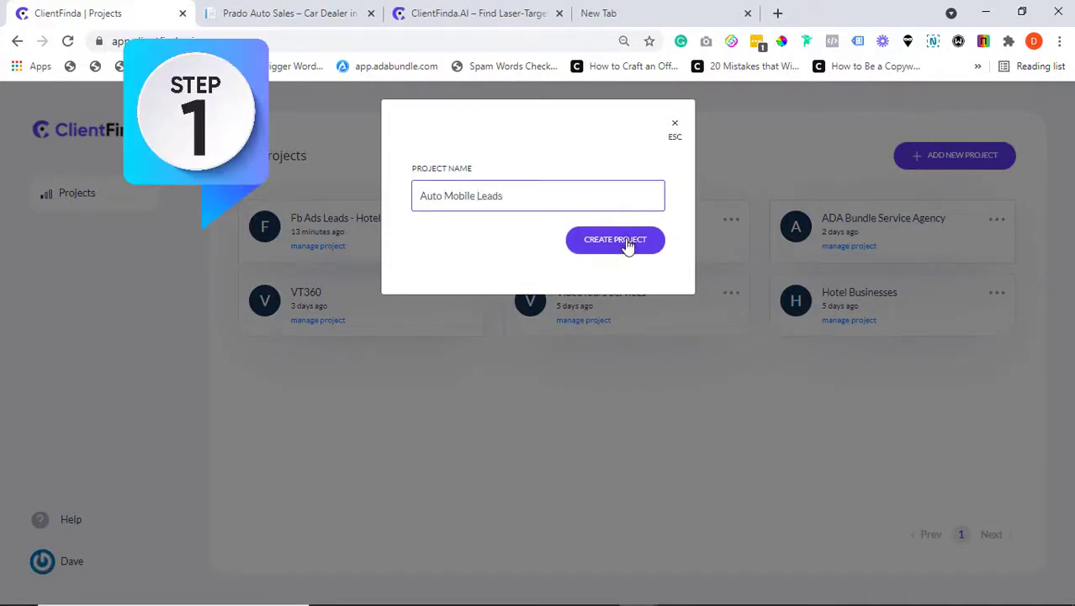
left_click(627, 244)
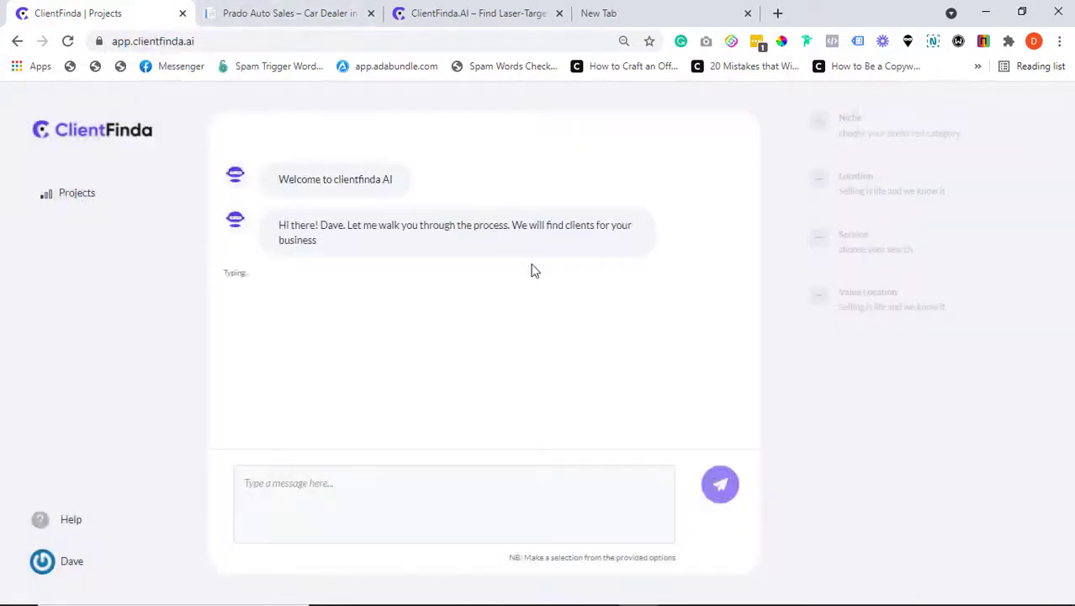
- Reply with business name 'General Web Consulting Services' and niche 'auto dealerships'
left_click(358, 507)
type("General Web Consulting Services")
left_click(719, 502)
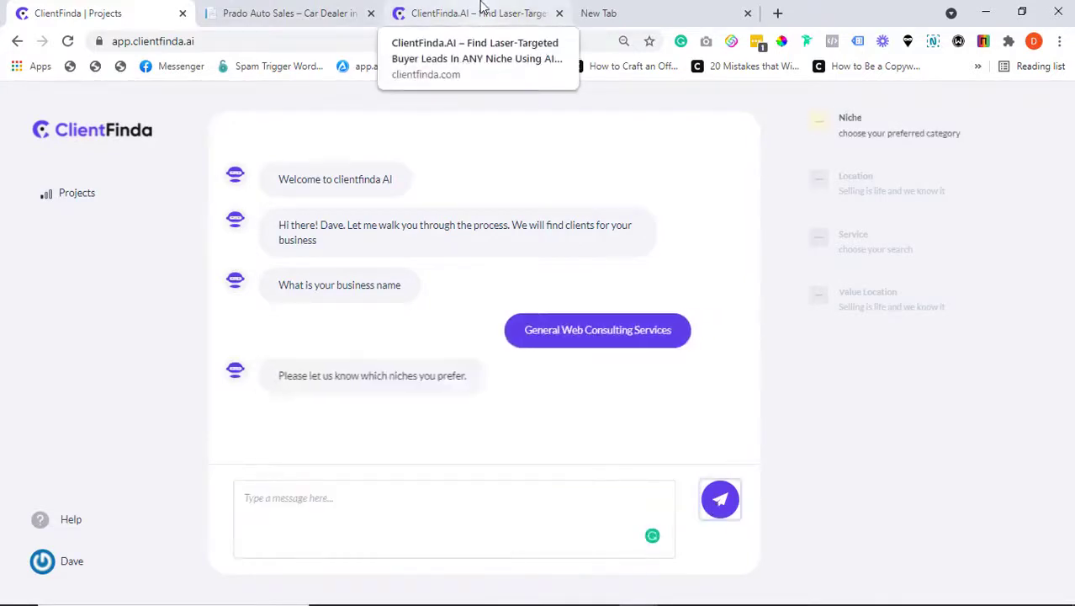
left_click(368, 502)
type("auto dealerships")
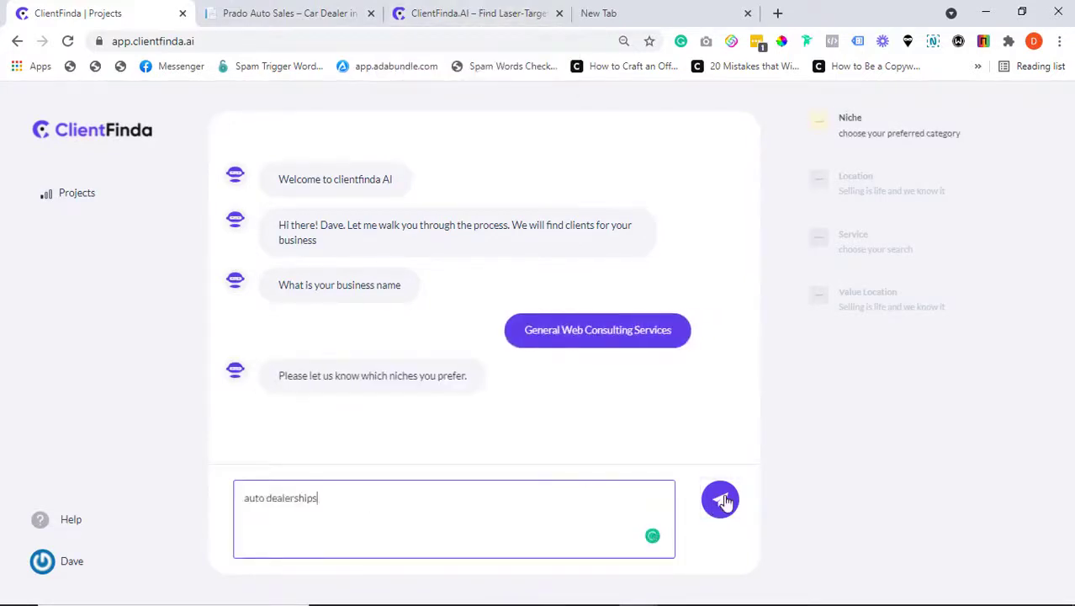
left_click(719, 499)
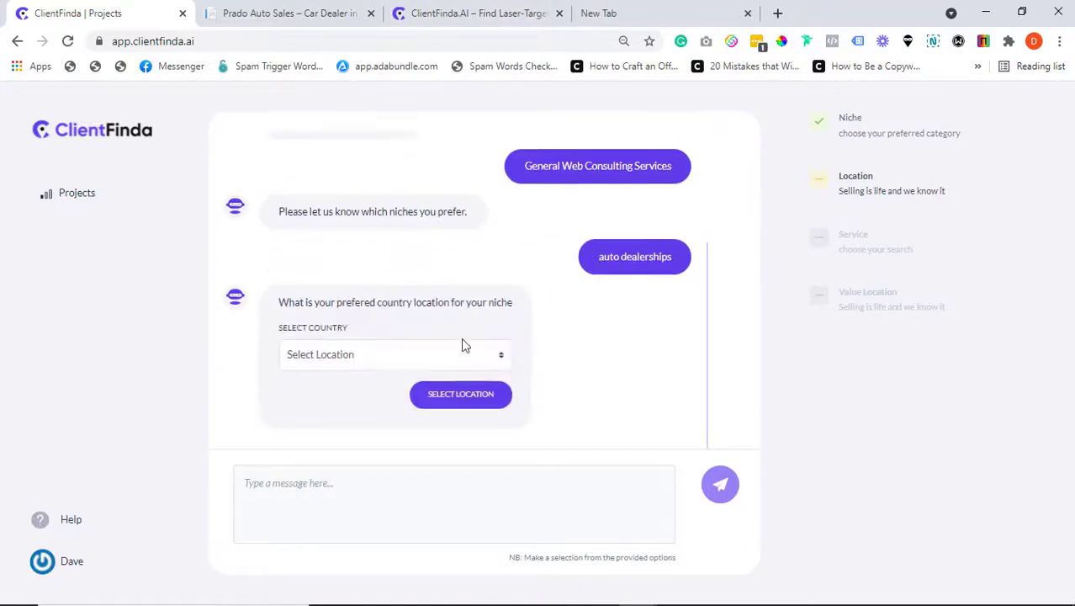
- Choose US as the country and New York as the city
left_click(437, 357)
left_click(425, 389)
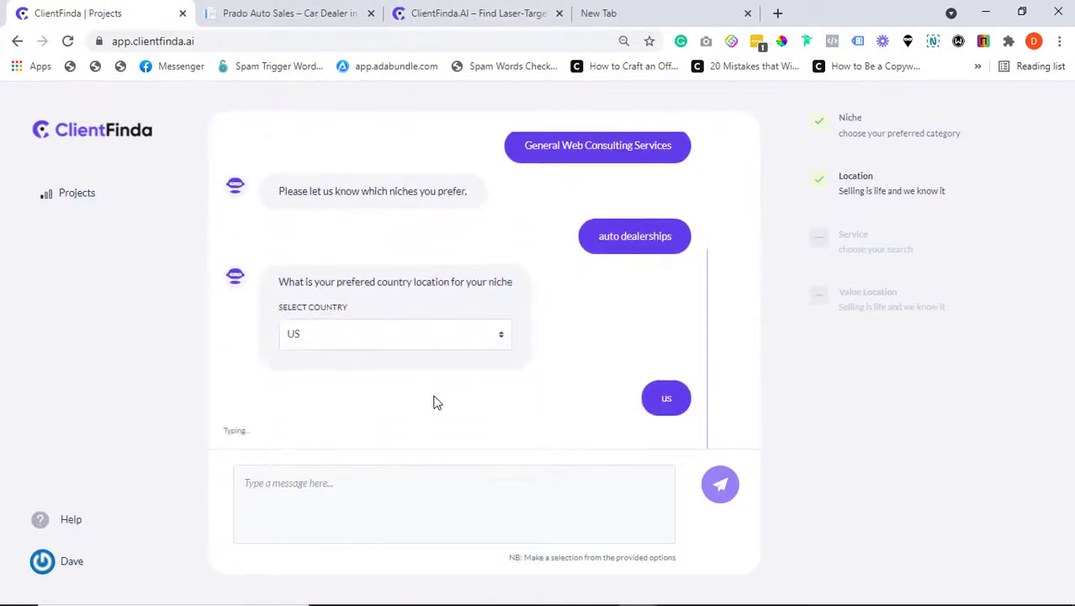
left_click(375, 354)
type("n")
left_click(384, 395)
left_click(439, 396)
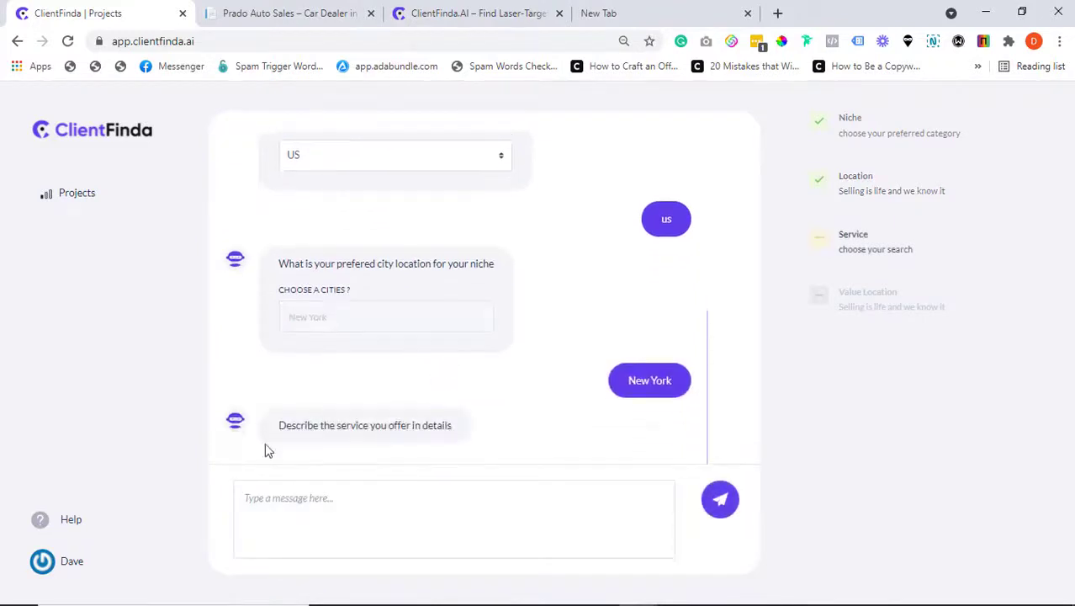
- Send the description 'We advise and help businesses to leverage the full power of online marketing' and pick 1000 - 10000
left_click(298, 492)
type("We advise and help businesses to leverage the full power of online marketing.")
left_click(717, 502)
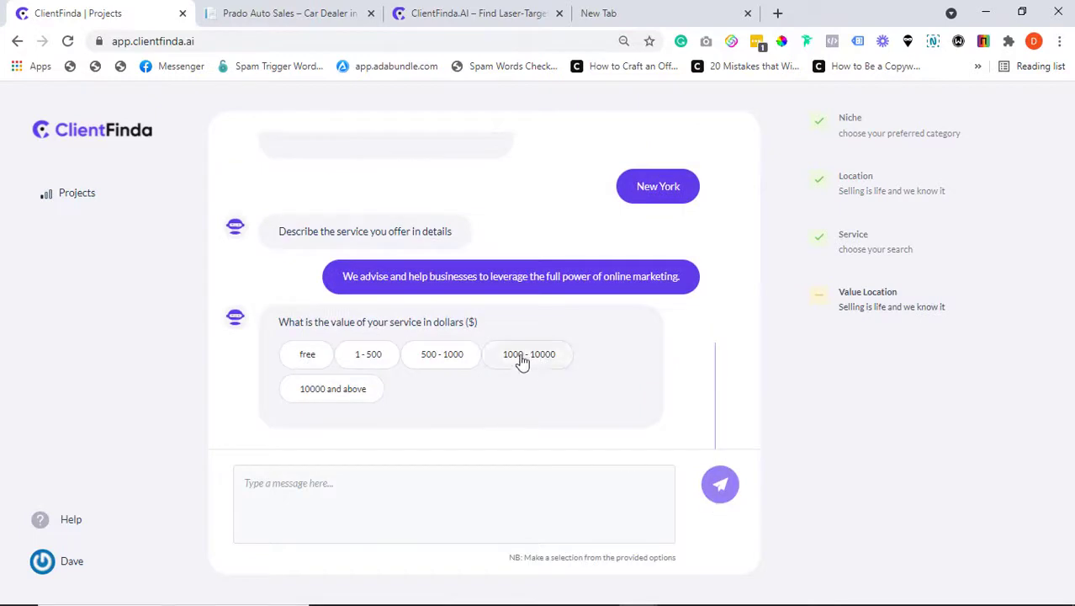
left_click(526, 357)
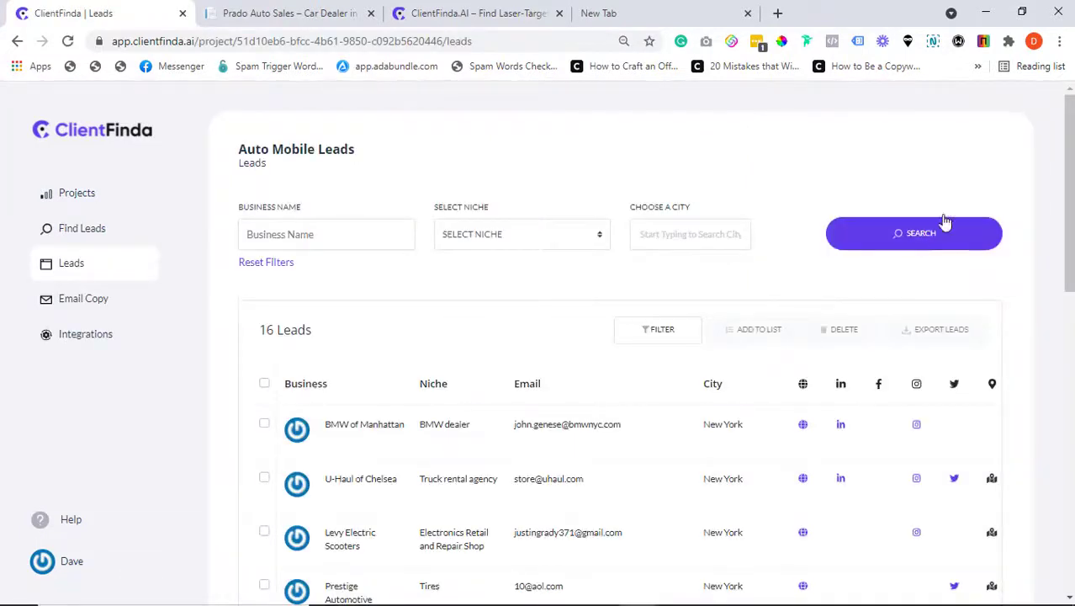
left_click_drag(1069, 160, 1069, 277)
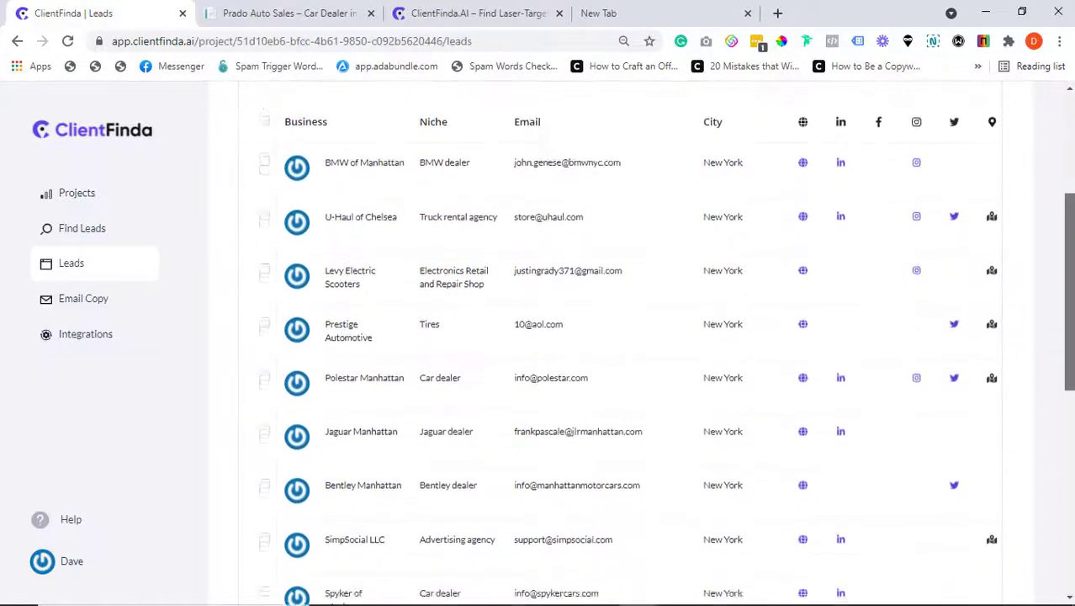
scroll(619, 337, "down", 1)
scroll(619, 336, "down", 1)
scroll(619, 336, "down", 2)
scroll(619, 336, "down", 1)
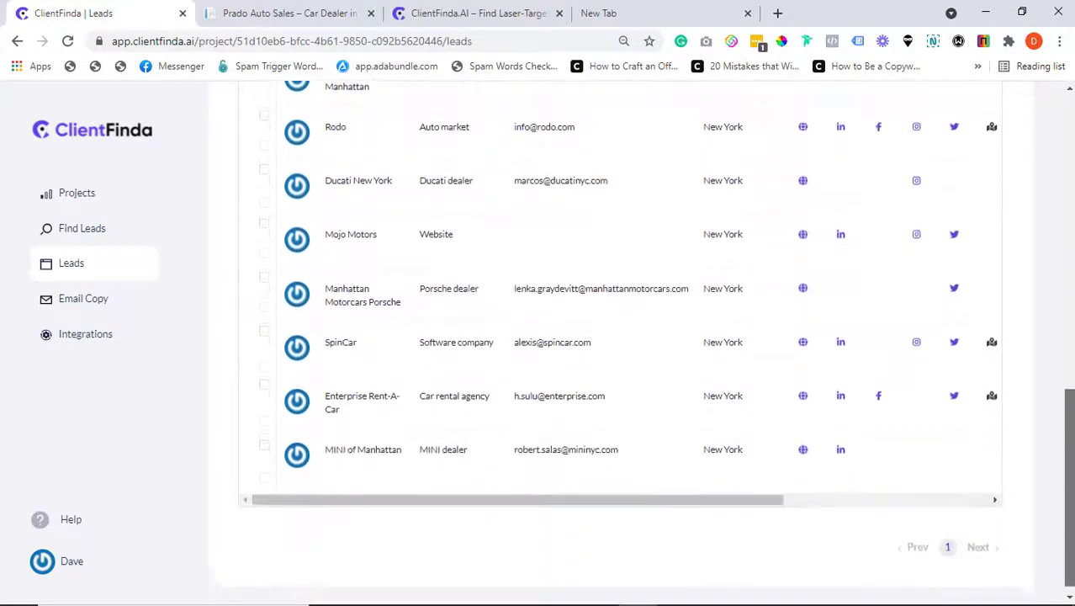
left_click_drag(1070, 438, 1071, 168)
scroll(416, 267, "down", 2)
scroll(416, 267, "down", 1)
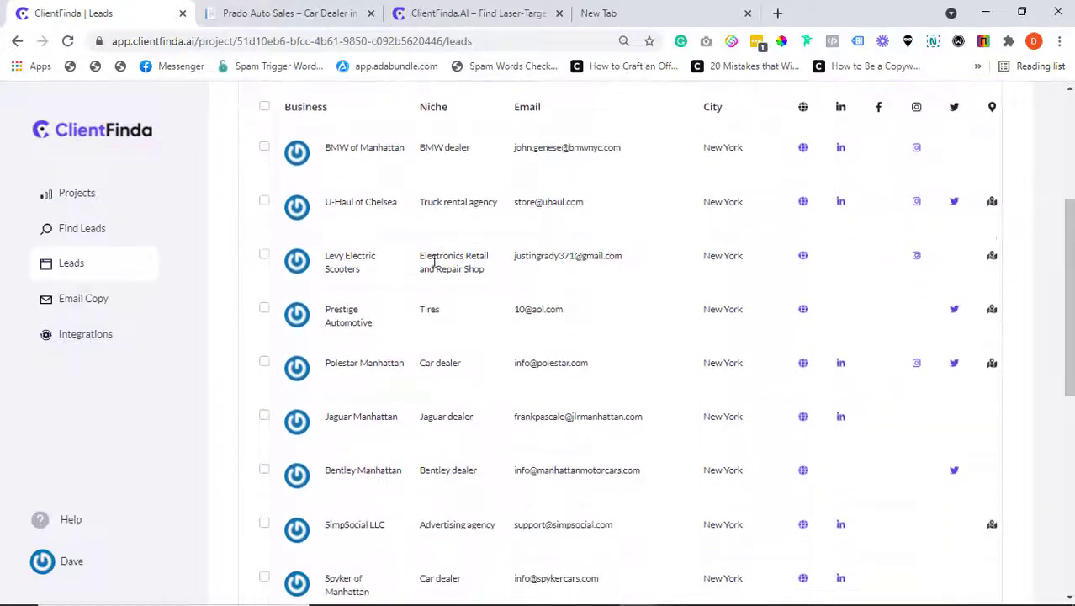
left_click(336, 326)
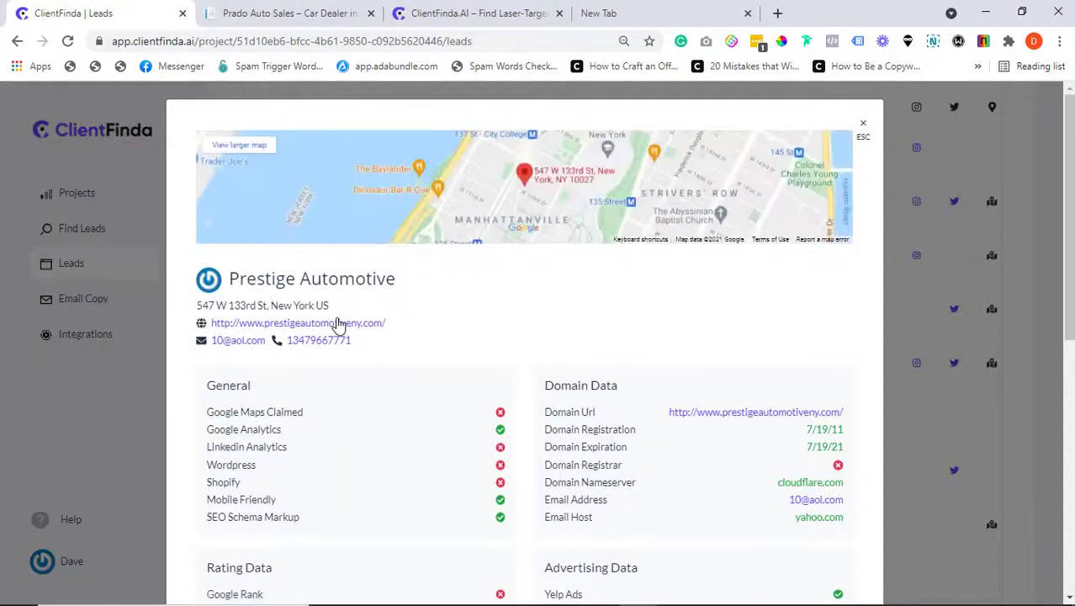
mouse_move(1071, 132)
left_mouse_down()
mouse_move(1071, 393)
mouse_move(1071, 146)
left_mouse_up()
scroll(1063, 215, "down", 1)
left_click_drag(1067, 215, 1071, 443)
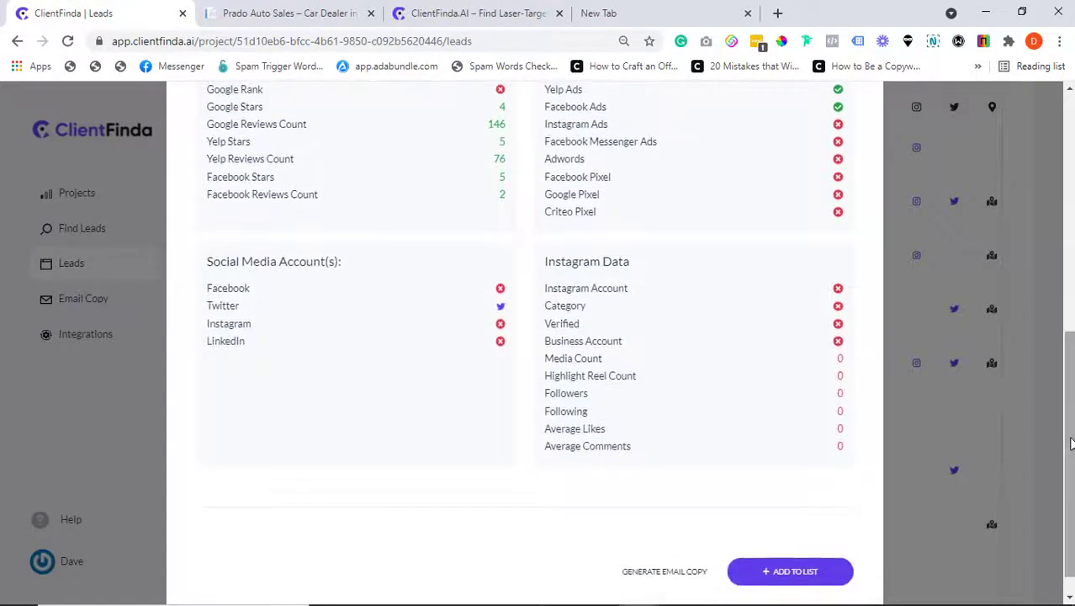
left_click_drag(1071, 443, 1067, 362)
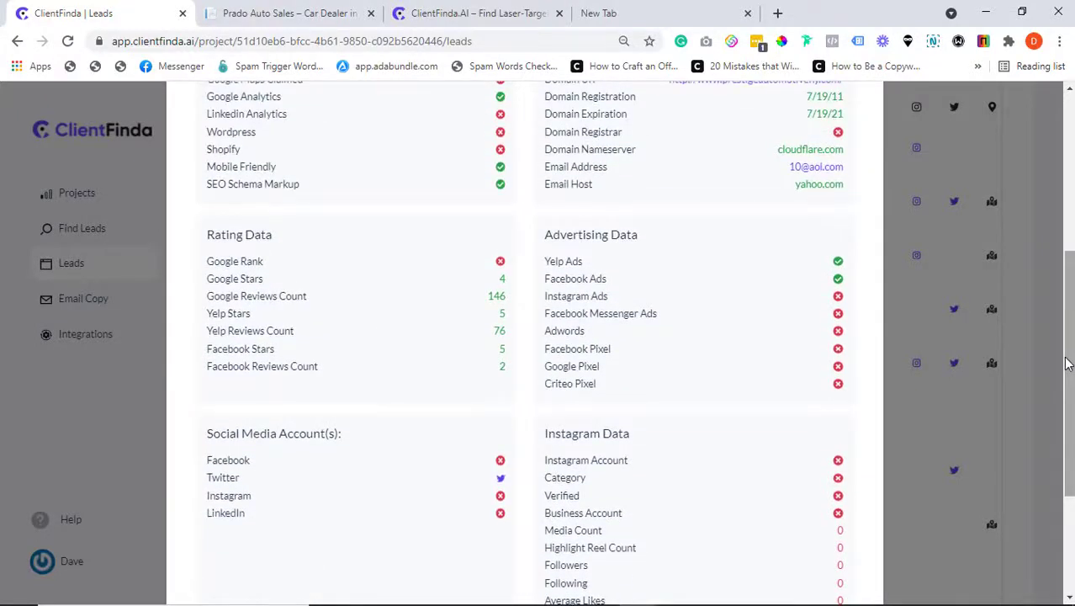
mouse_move(1071, 367)
left_mouse_down()
mouse_move(1068, 288)
mouse_move(1069, 309)
left_mouse_up()
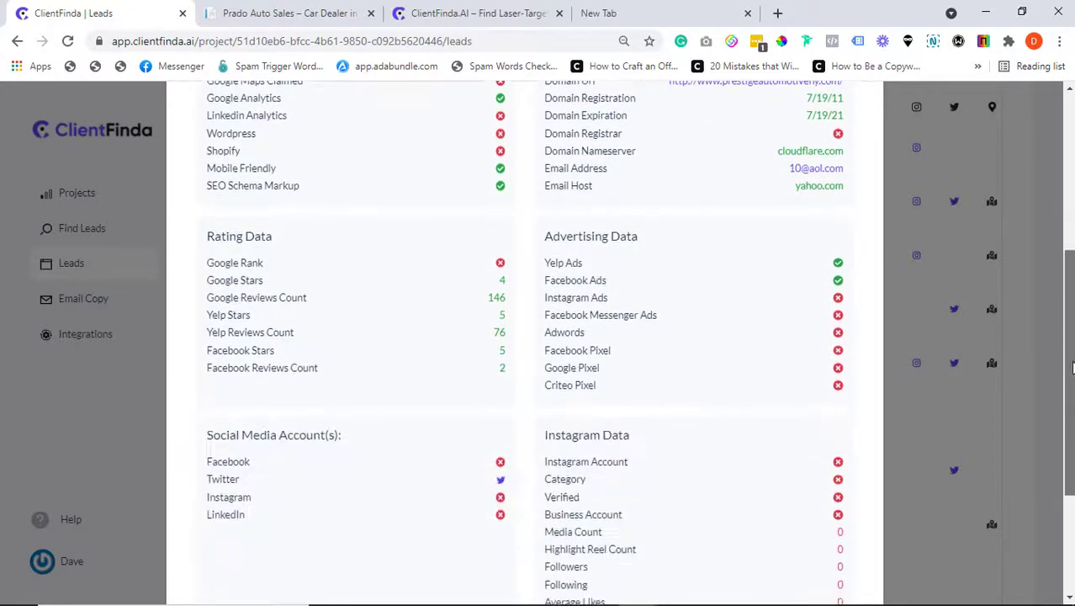
left_click_drag(1072, 367, 1072, 373)
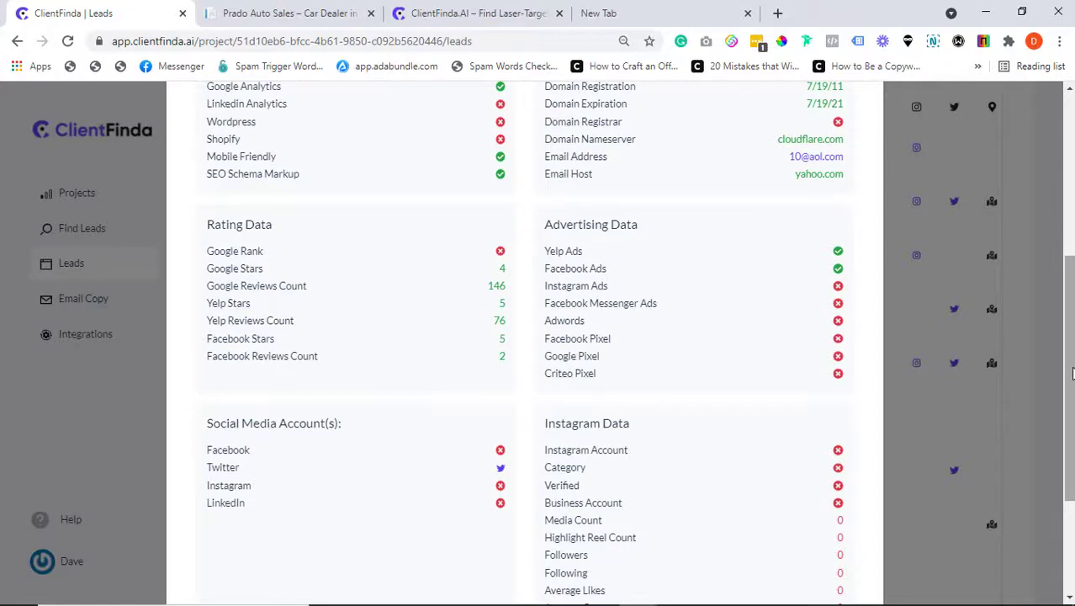
left_click_drag(1072, 373, 1060, 225)
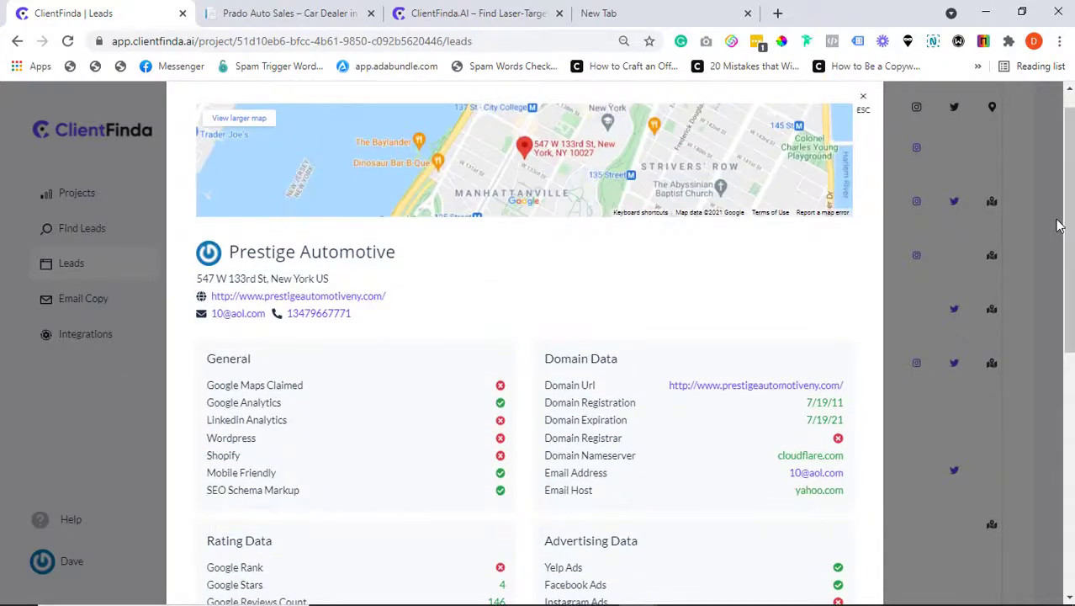
left_click_drag(1060, 226, 1070, 196)
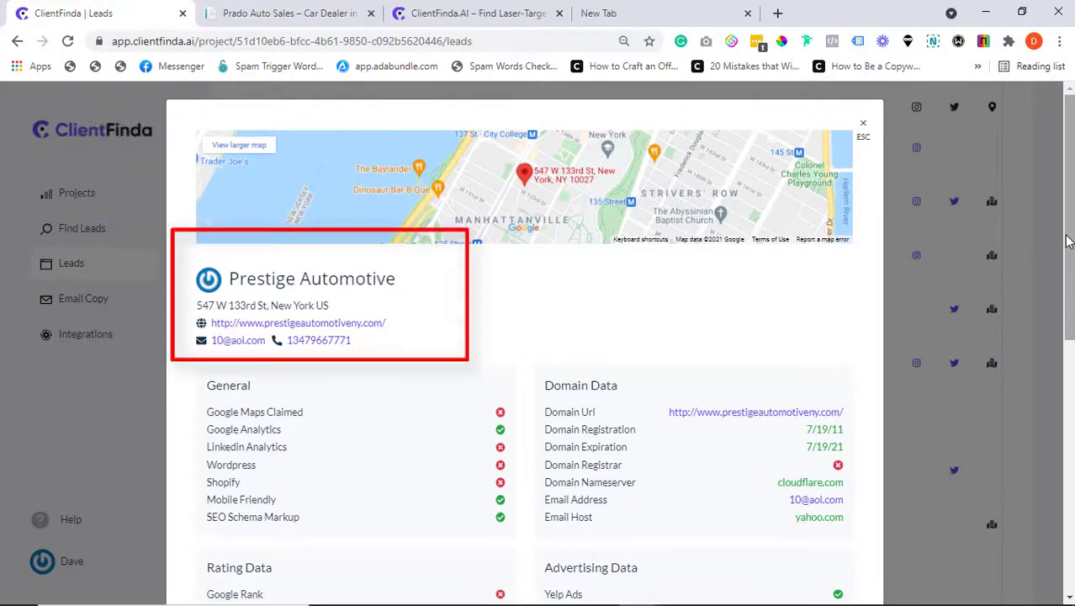
key("Escape")
scroll(613, 321, "down", 3)
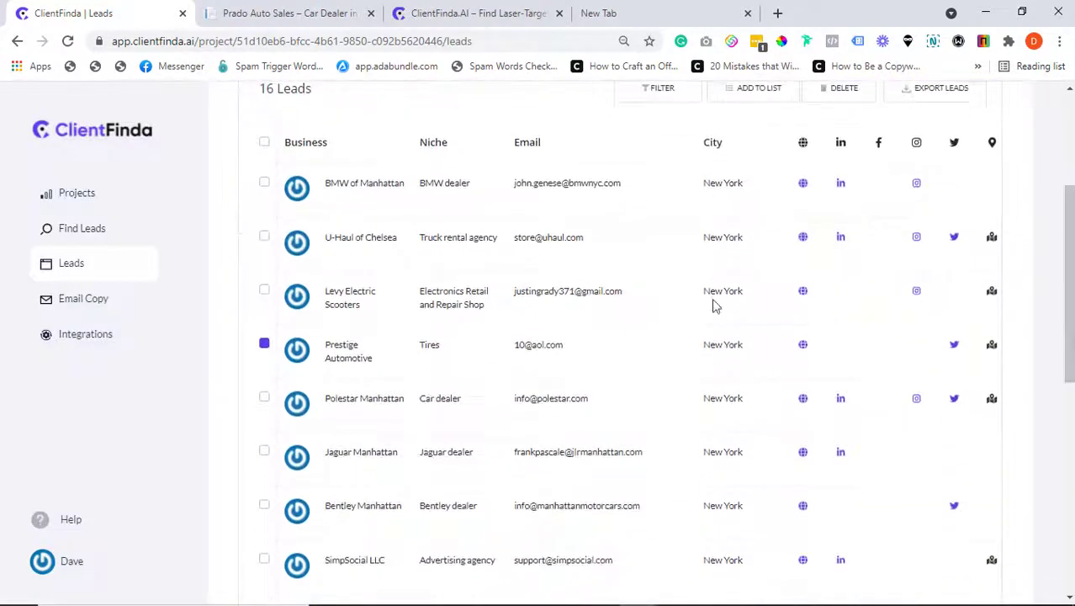
left_click(333, 354)
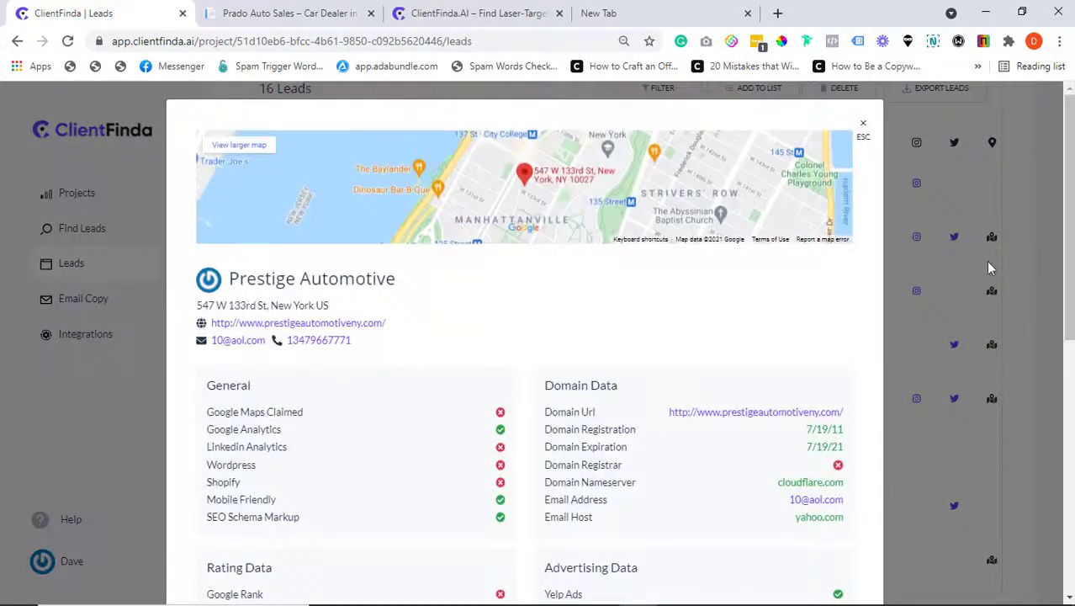
scroll(517, 387, "down", 2)
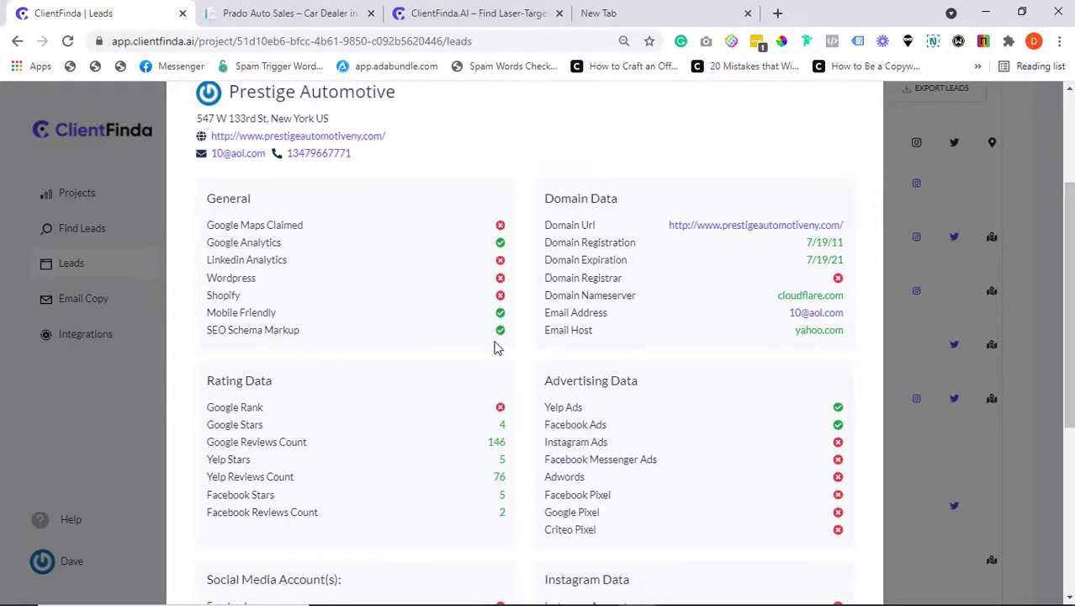
scroll(497, 347, "up", 2)
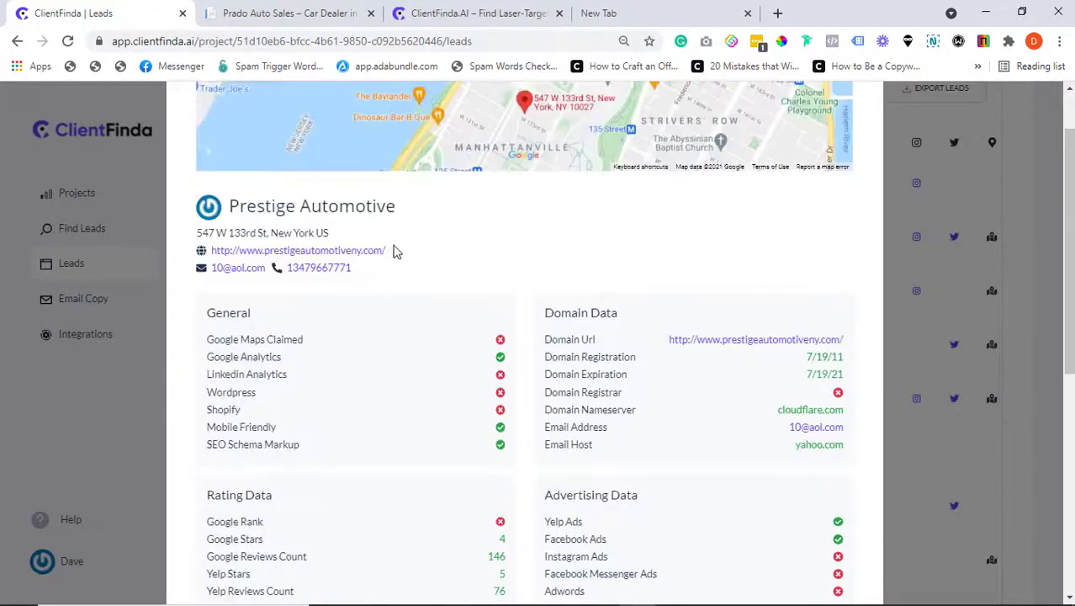
- Open Prestige Automotive's website, close its accessibility toolbar, and check the connection security info
left_click(367, 252)
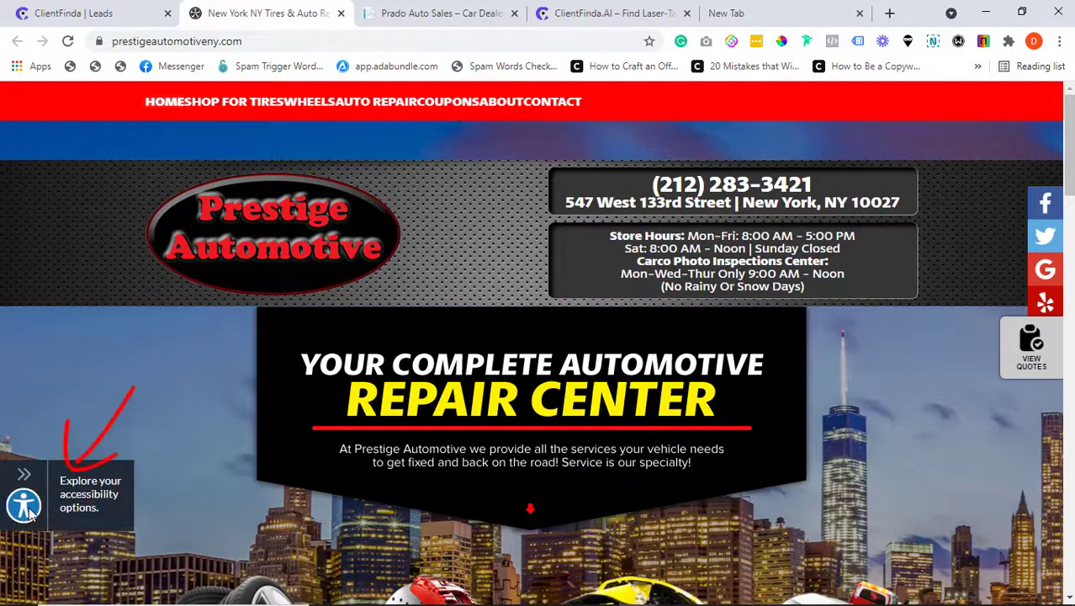
scroll(755, 439, "down", 4)
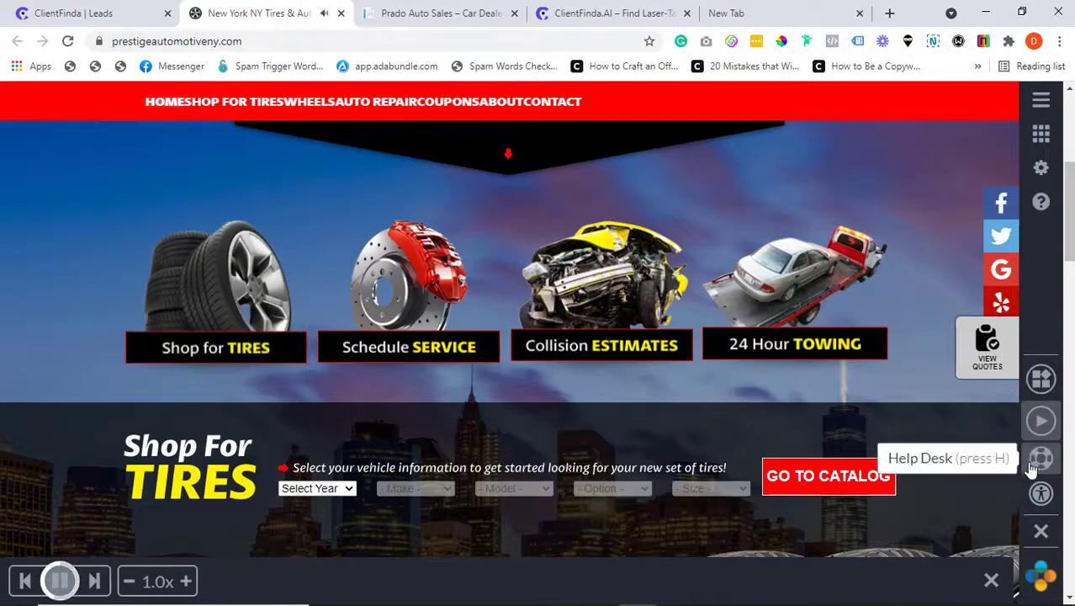
left_click(1043, 536)
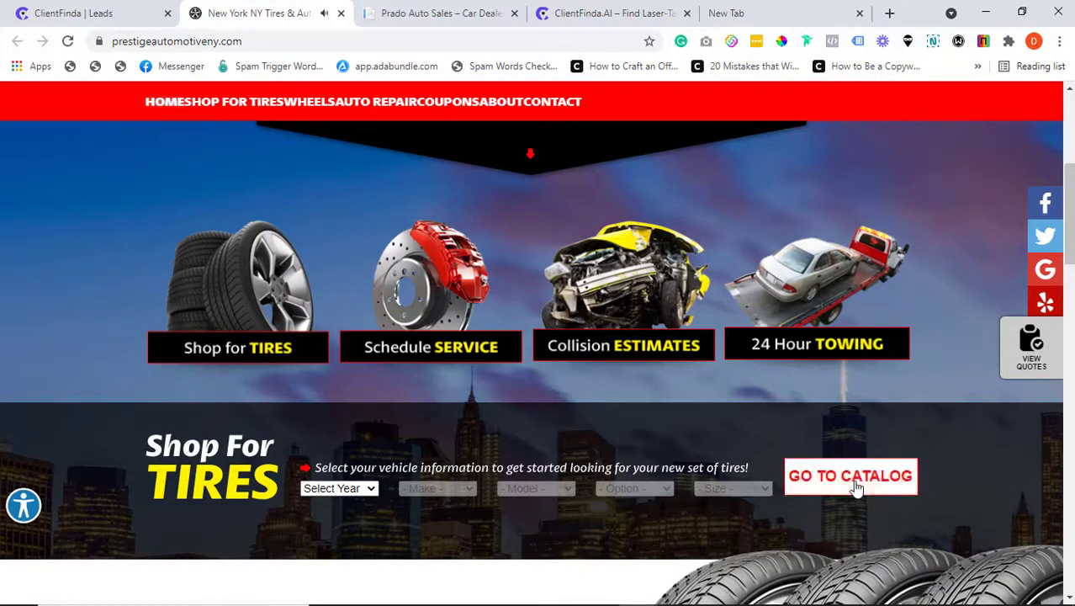
left_click(98, 40)
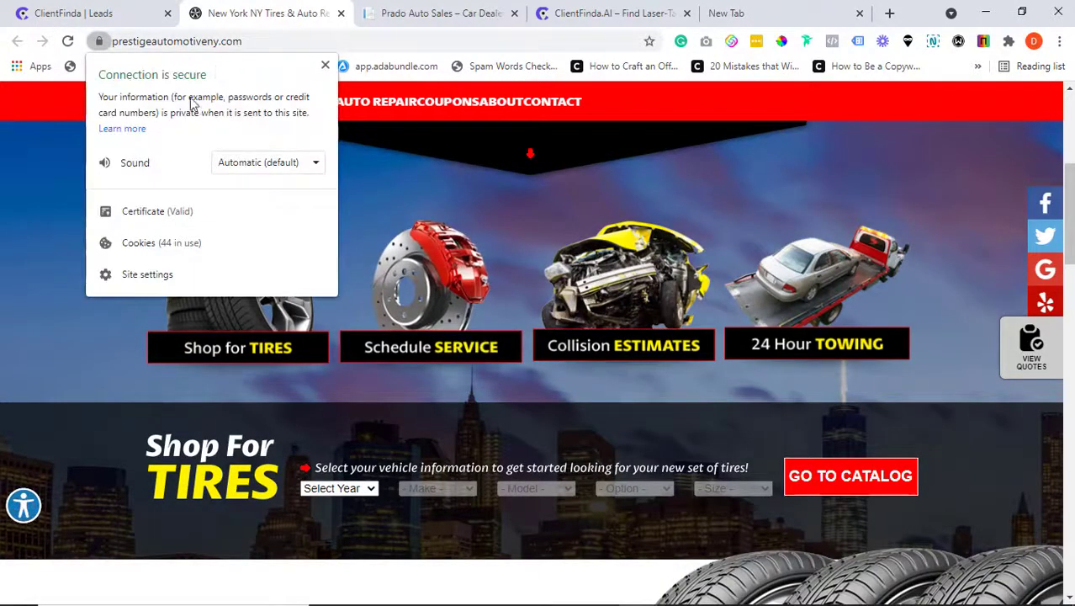
left_click(326, 64)
- Switch back to the ClientFinda tab and read Prestige Automotive's details down to the Instagram data
left_click(152, 15)
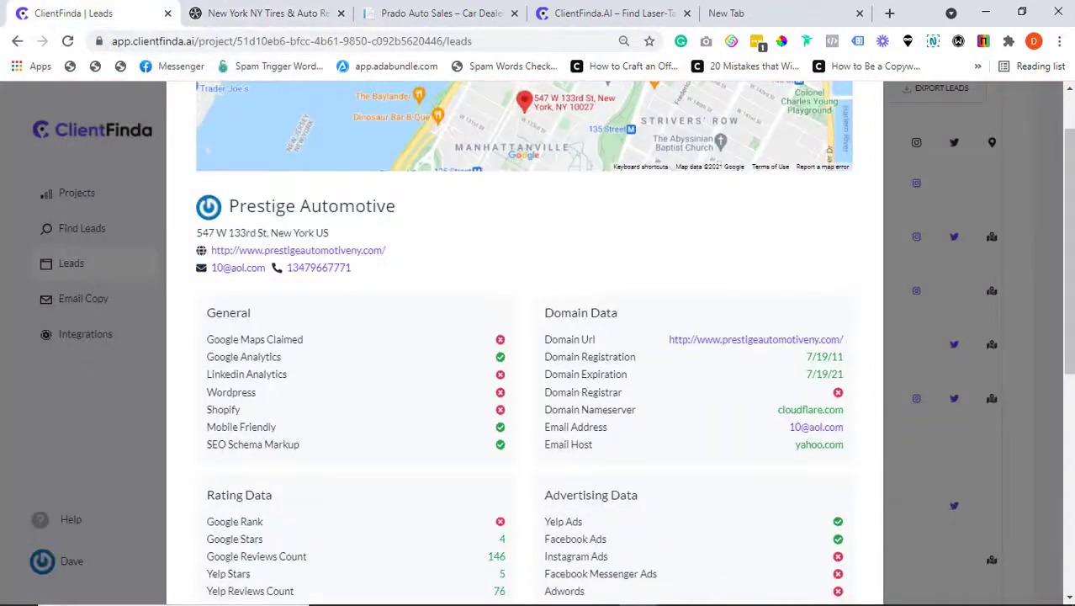
left_click_drag(1069, 253, 1068, 312)
scroll(547, 337, "down", 2)
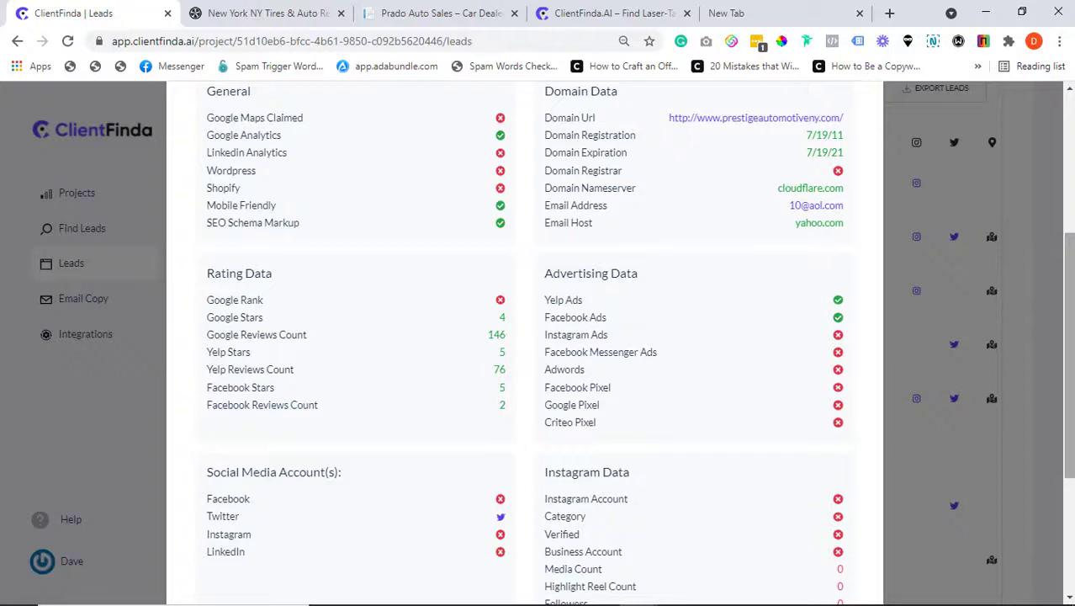
scroll(525, 336, "down", 1)
scroll(525, 337, "down", 2)
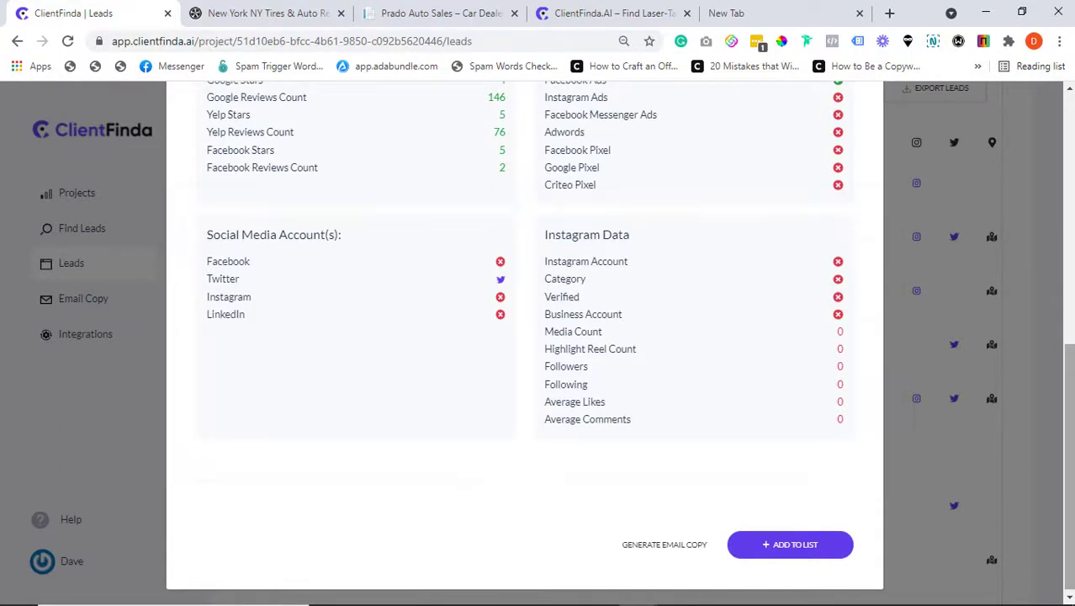
- Scroll back up through the Prestige Automotive details and close the modal
scroll(1050, 104, "up", 1)
scroll(1050, 103, "up", 2)
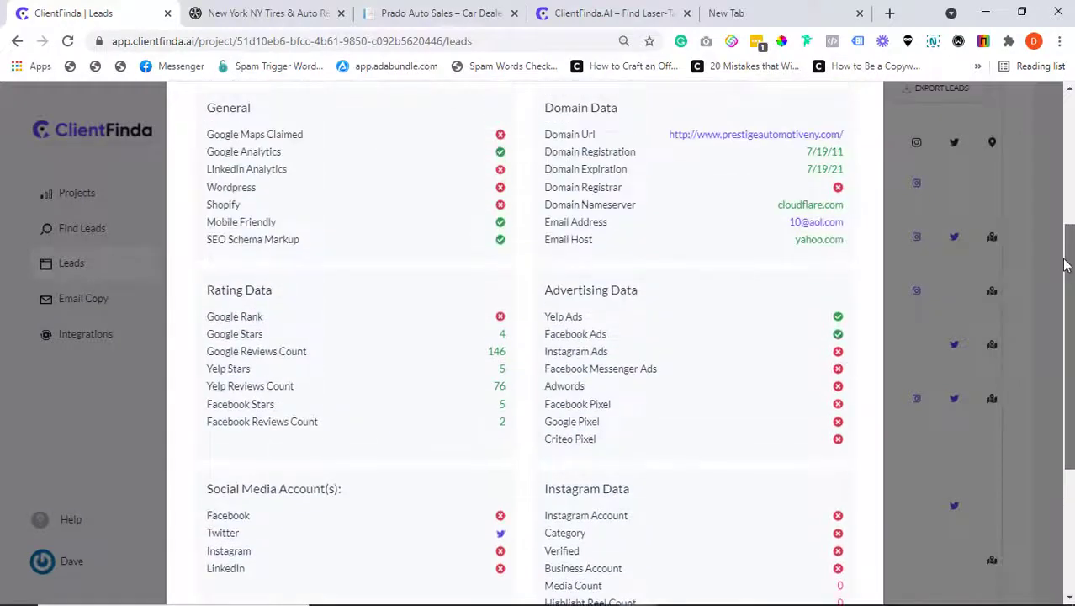
scroll(1050, 103, "up", 4)
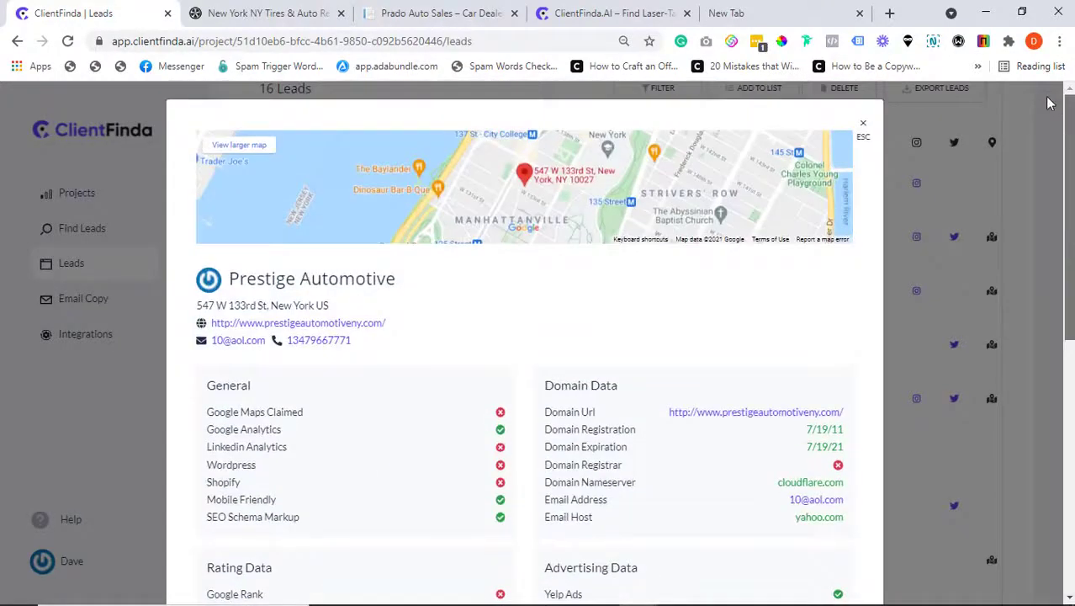
mouse_move(1064, 137)
left_mouse_down()
mouse_move(1069, 297)
mouse_move(1048, 257)
mouse_move(1048, 105)
left_mouse_up()
mouse_move(1048, 105)
left_mouse_down()
mouse_move(1067, 161)
mouse_move(1071, 246)
left_mouse_up()
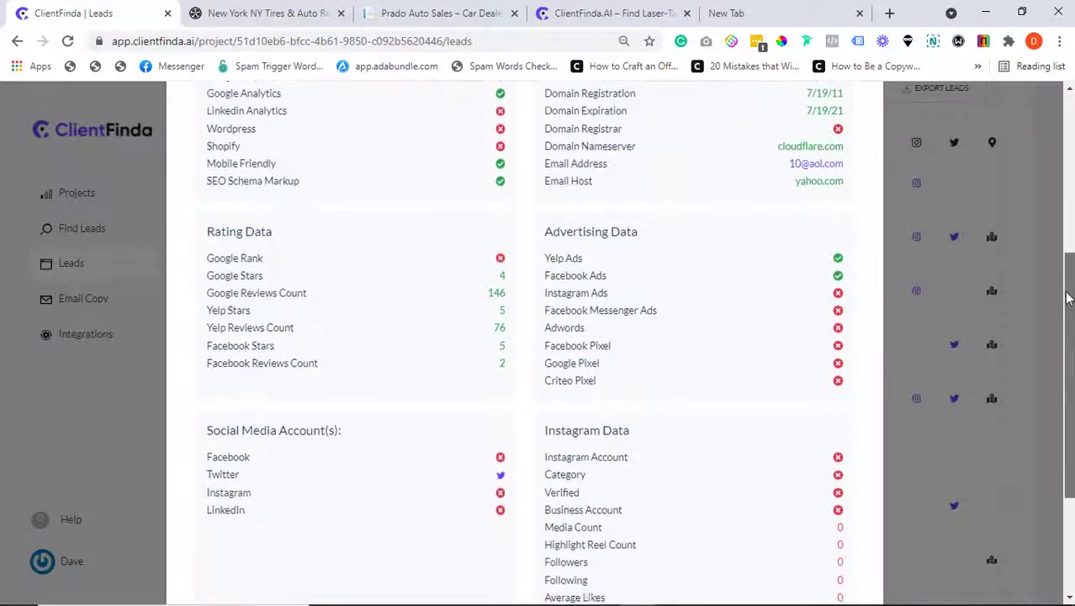
mouse_move(1071, 247)
left_mouse_down()
mouse_move(1057, 381)
mouse_move(1038, 109)
mouse_move(1064, 148)
mouse_move(1071, 218)
mouse_move(1062, 368)
mouse_move(1037, 108)
left_mouse_up()
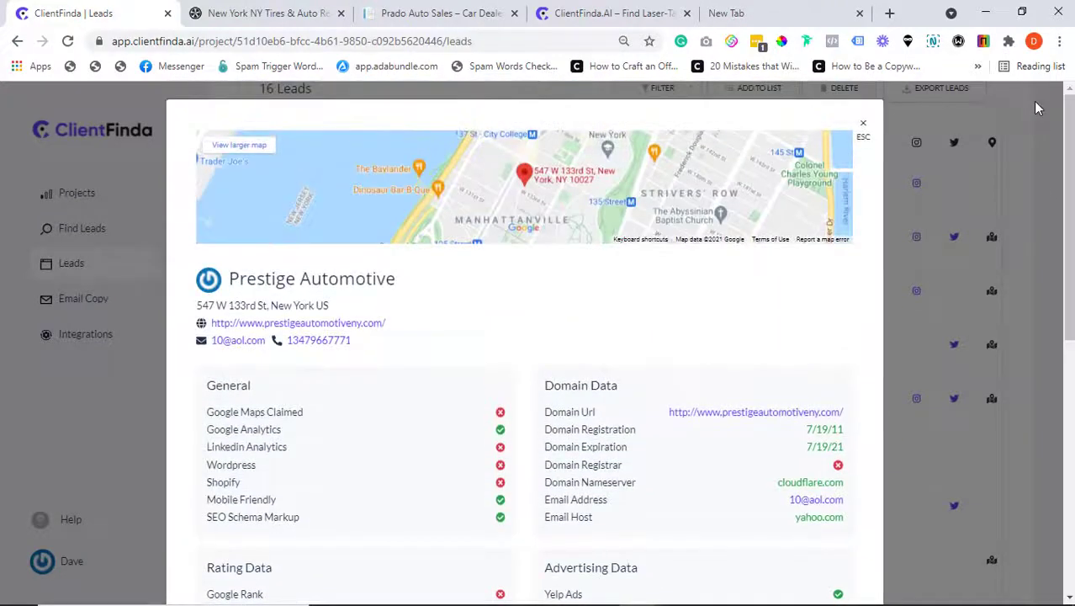
left_click(864, 124)
- Apply the Mobile Friendly and Google Claimed Map filters, leaving 15 leads
left_click_drag(1071, 246, 1071, 162)
scroll(973, 474, "down", 2)
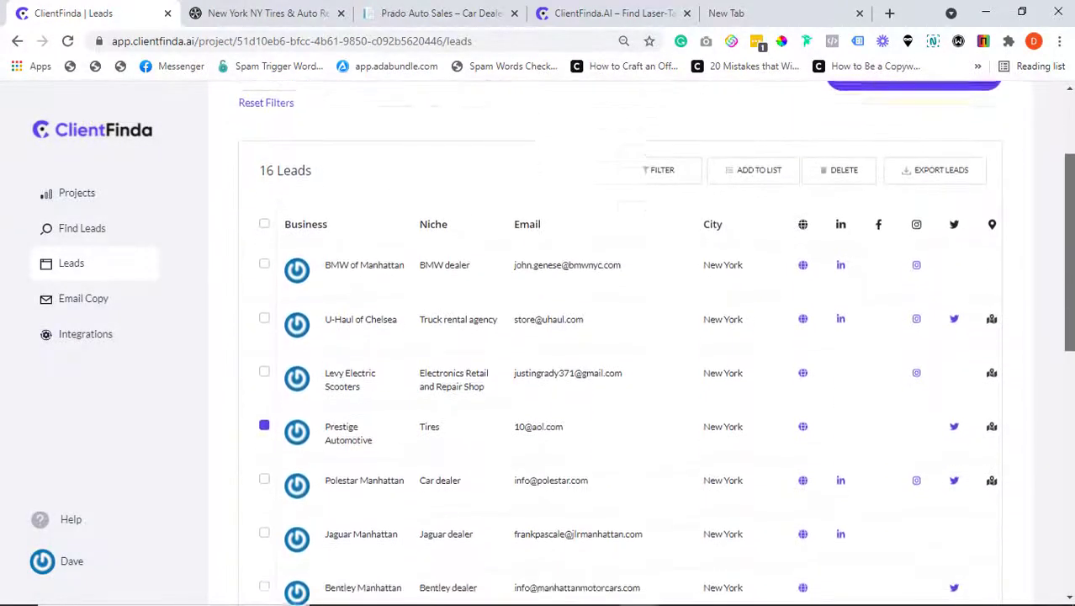
scroll(647, 343, "down", 2)
scroll(647, 343, "down", 2)
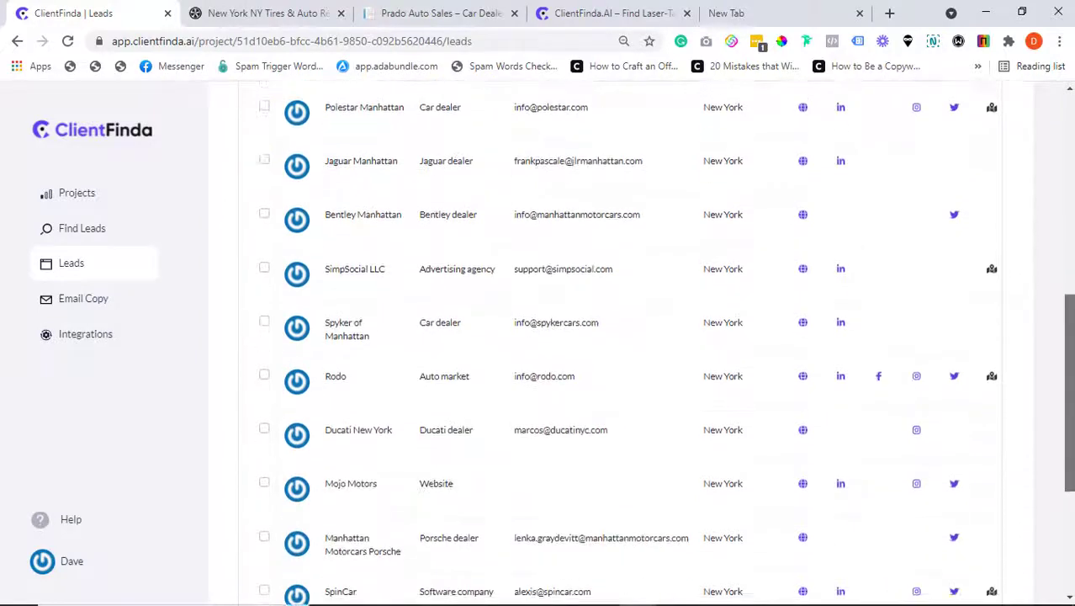
scroll(647, 343, "down", 1)
left_click_drag(1066, 405, 1059, 172)
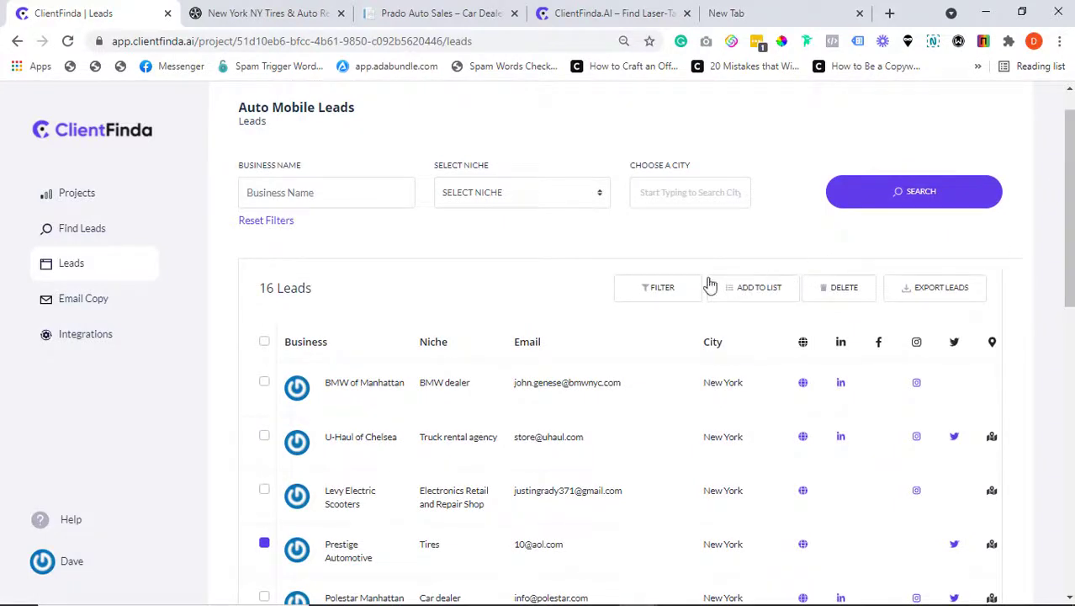
left_click(664, 289)
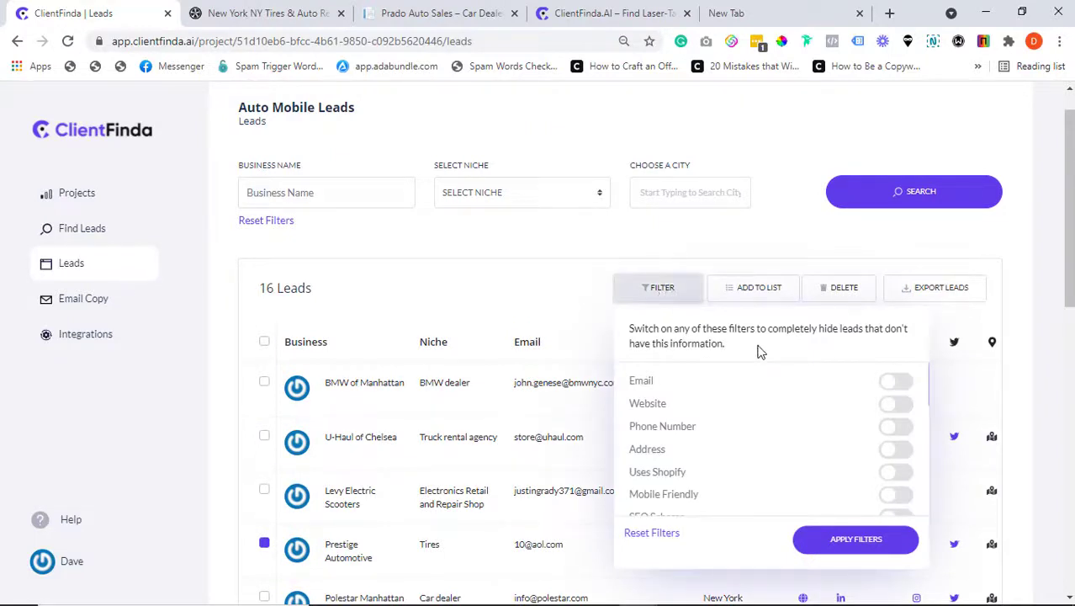
left_click(894, 494)
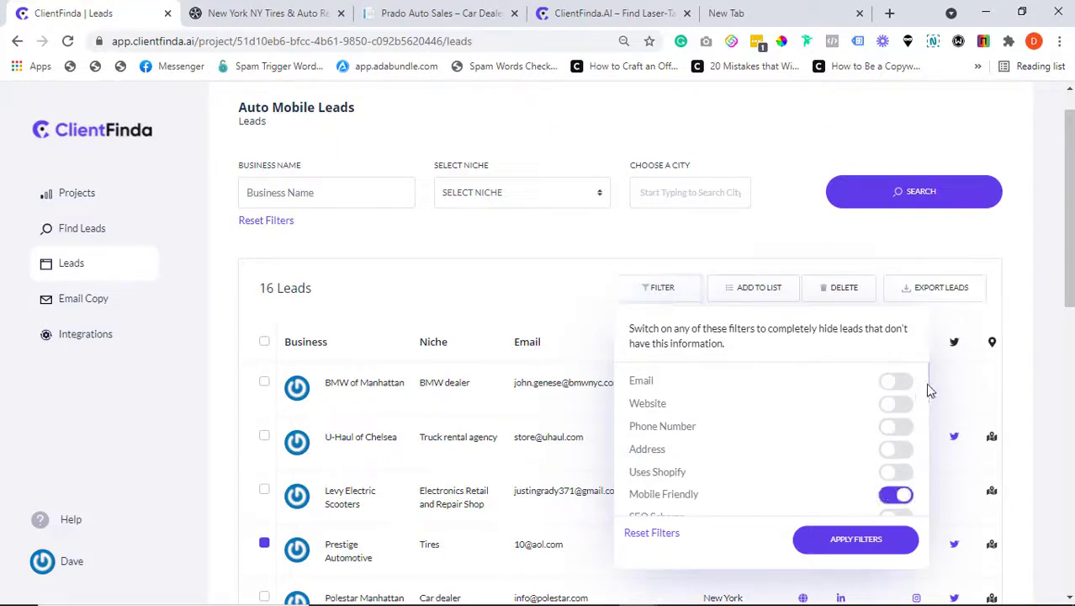
left_click_drag(930, 389, 932, 430)
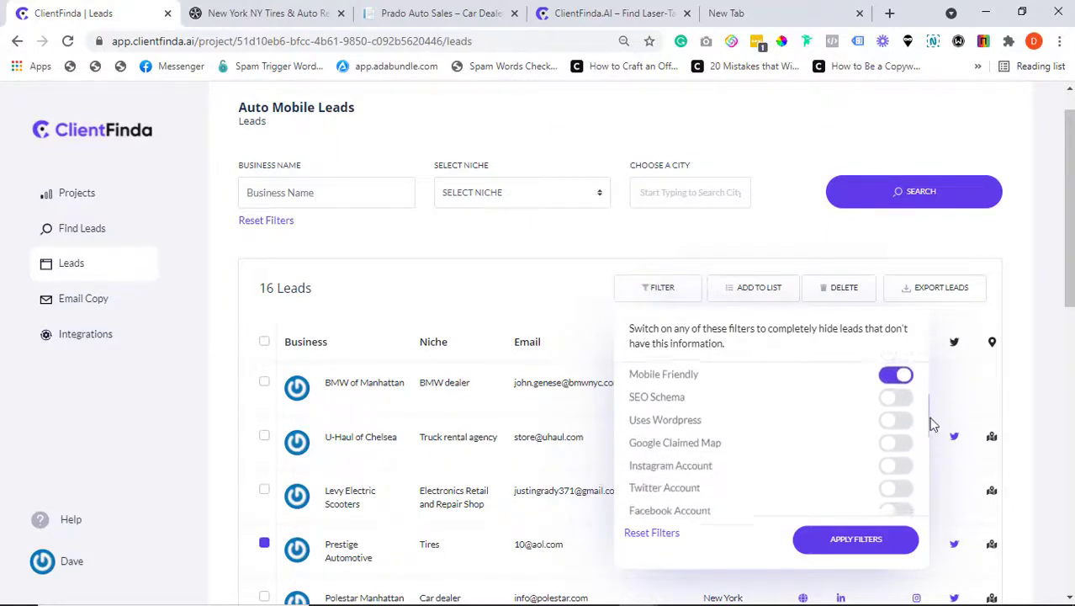
left_click(895, 420)
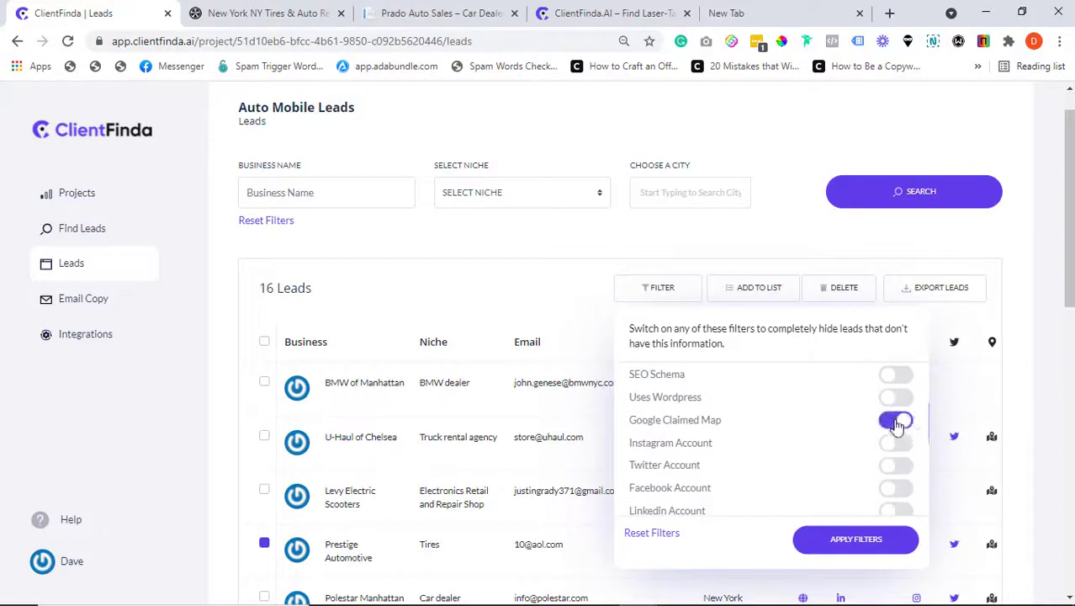
left_click(851, 542)
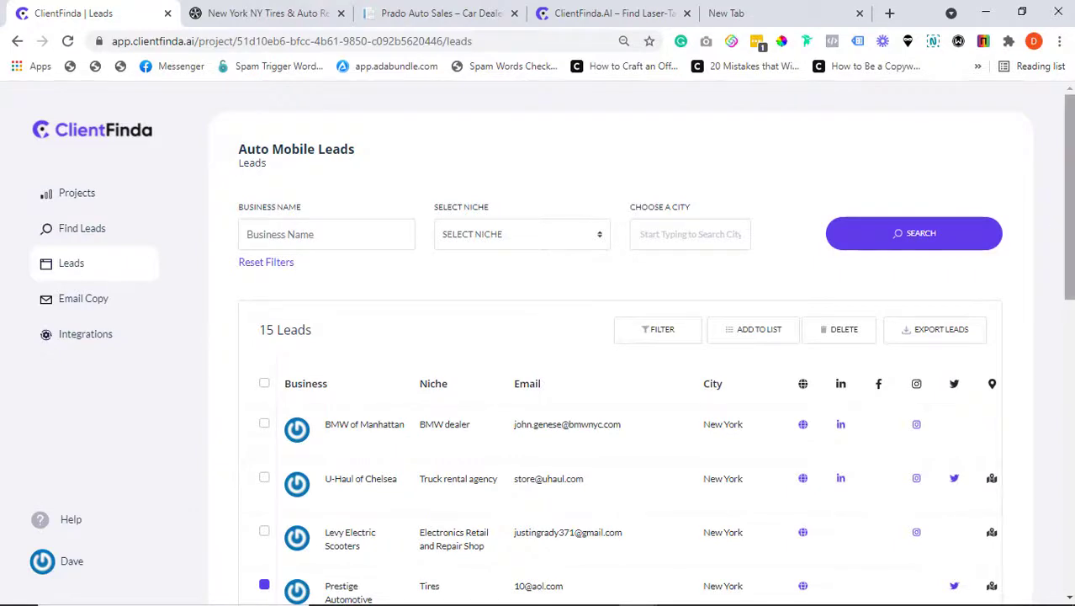
- Select all 15 filtered leads and export them
left_click_drag(1069, 219, 1070, 168)
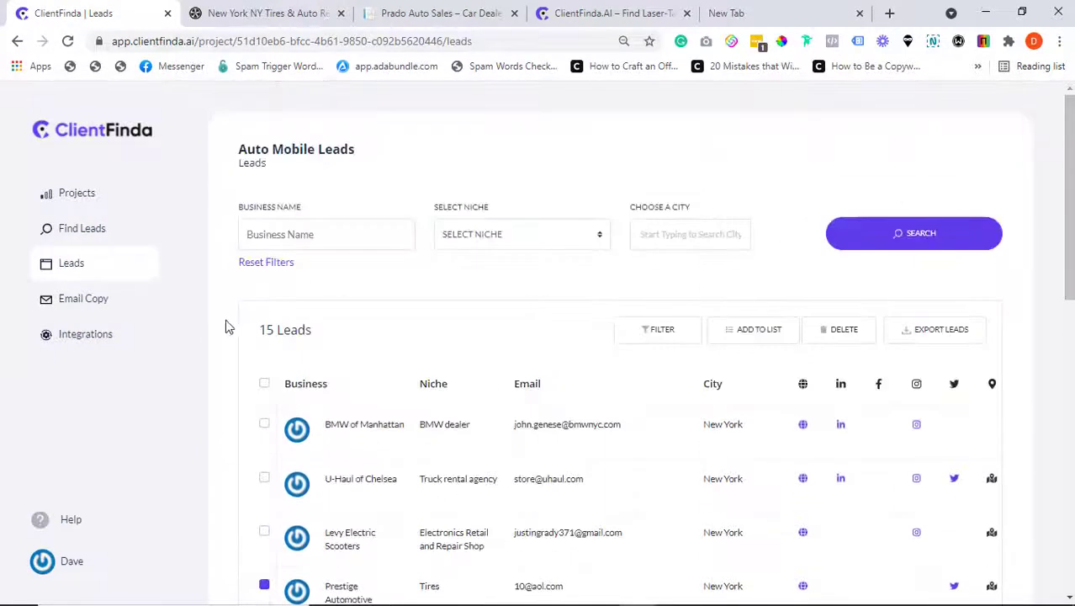
left_click(265, 386)
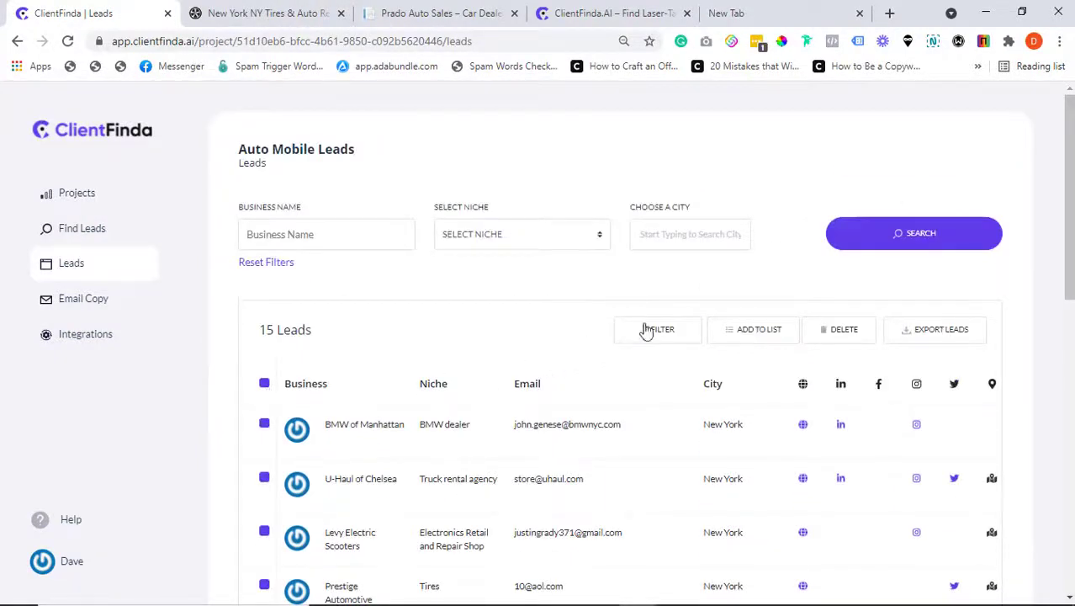
left_click(925, 332)
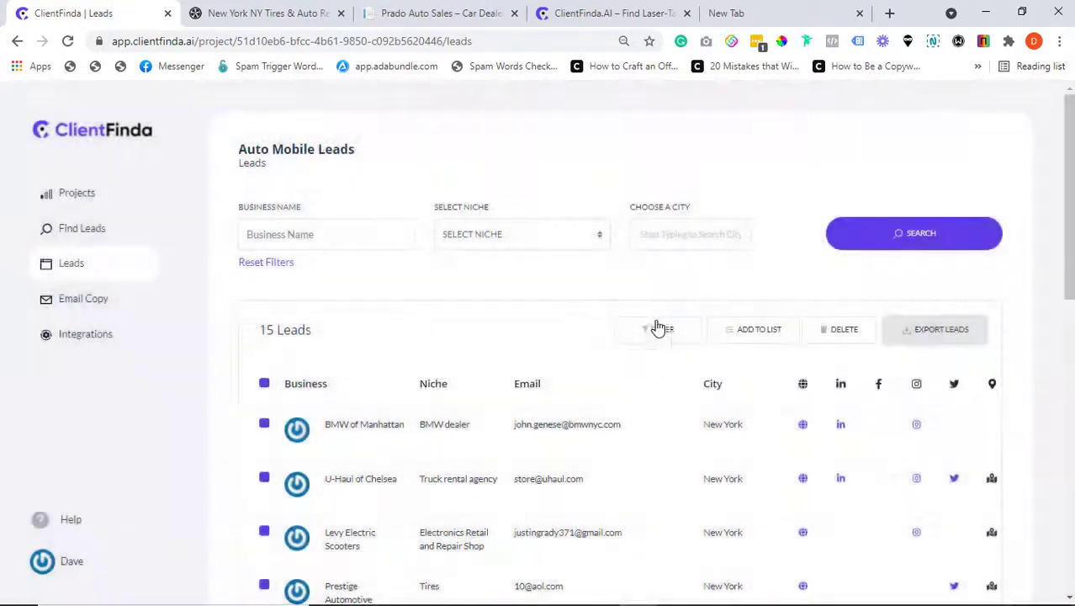
- Browse the Add to List autoresponder options and close the window without submitting
left_click(746, 341)
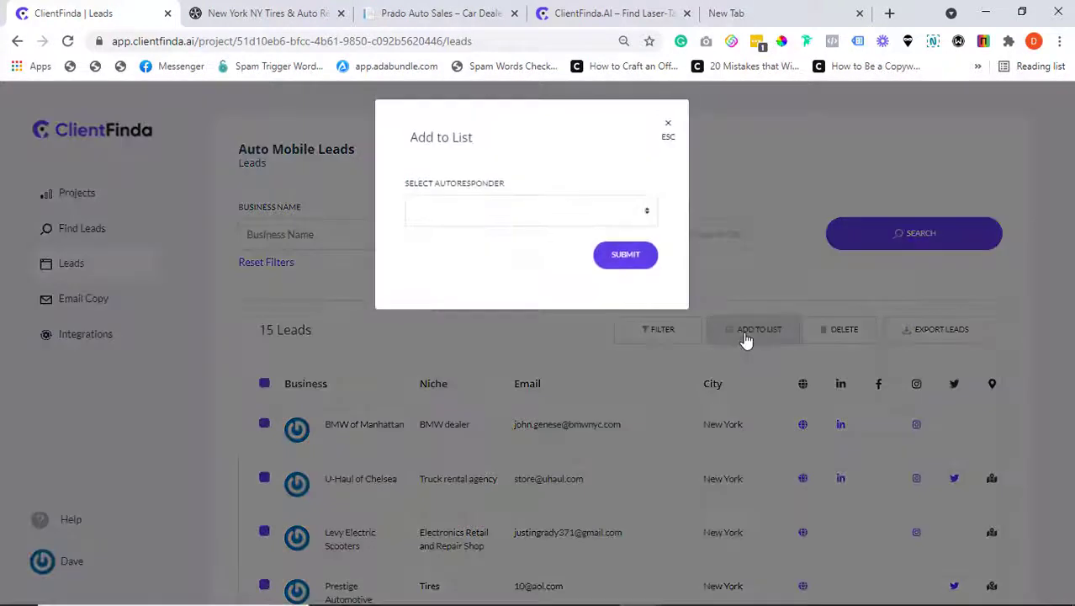
left_click(473, 217)
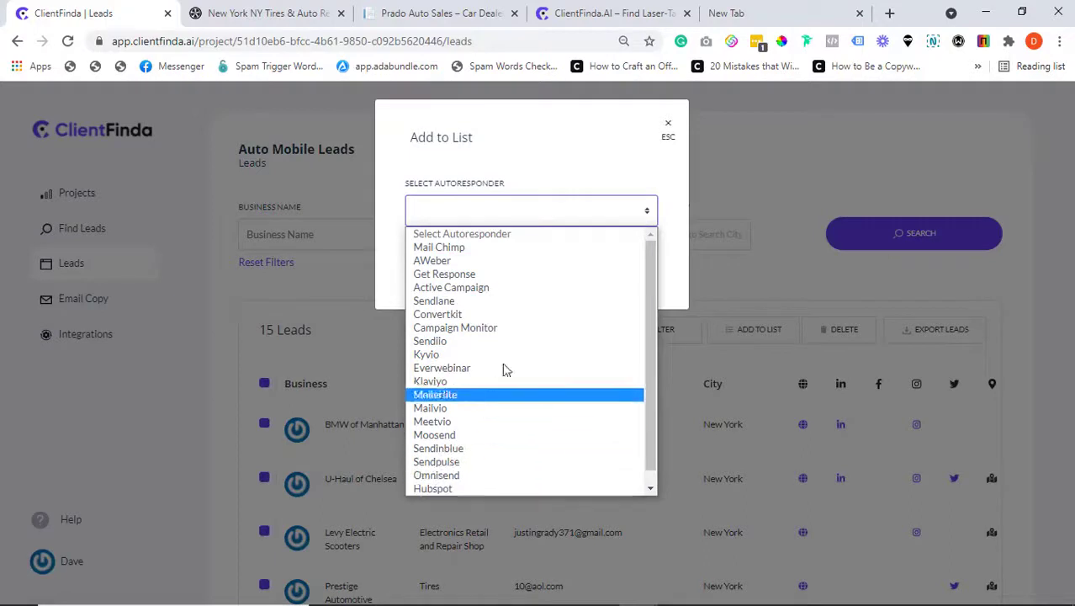
left_click(668, 123)
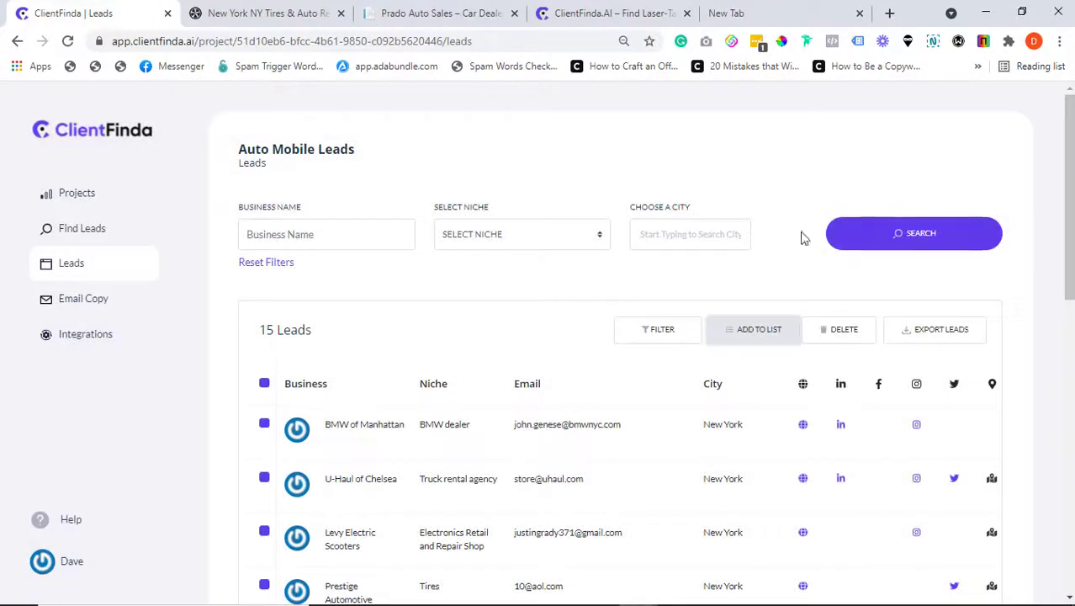
- Search auto dealership leads in Miami, United States, listing 386 leads over 19 pages, with no filter applied
left_click(82, 227)
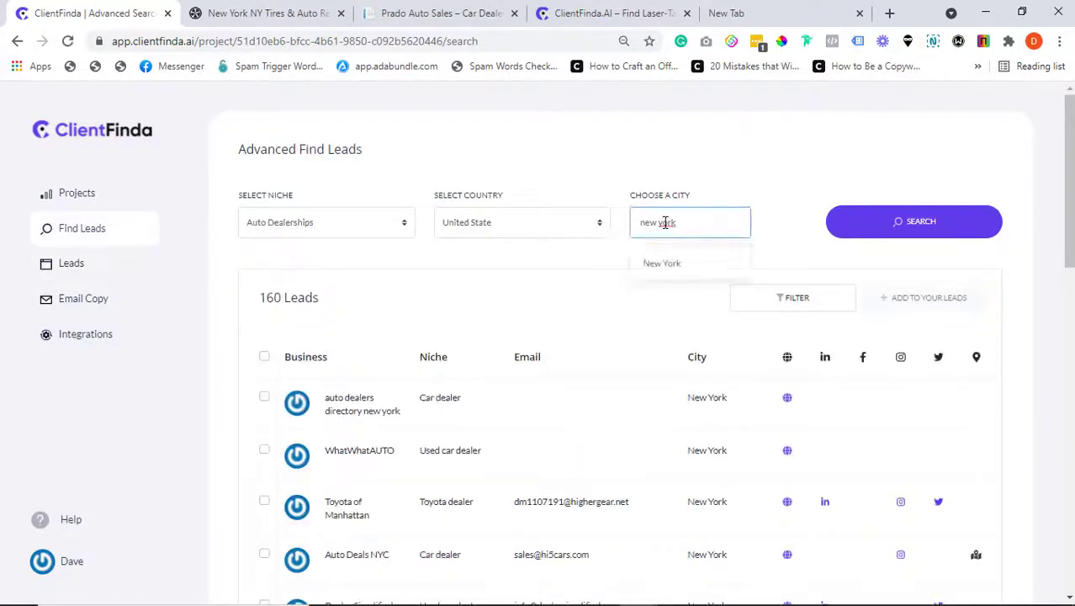
type("mia")
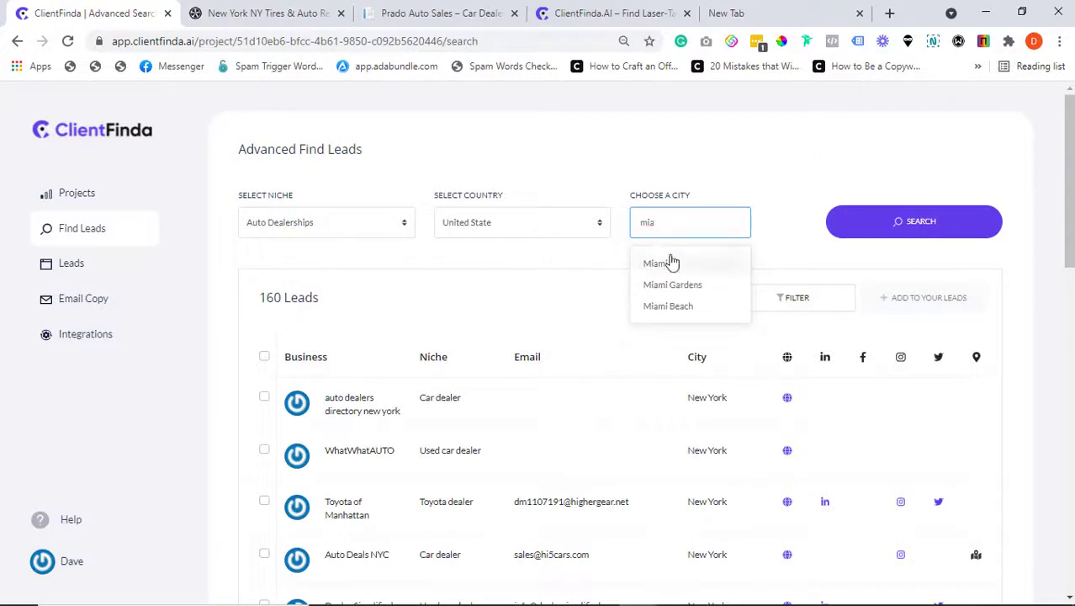
left_click(849, 233)
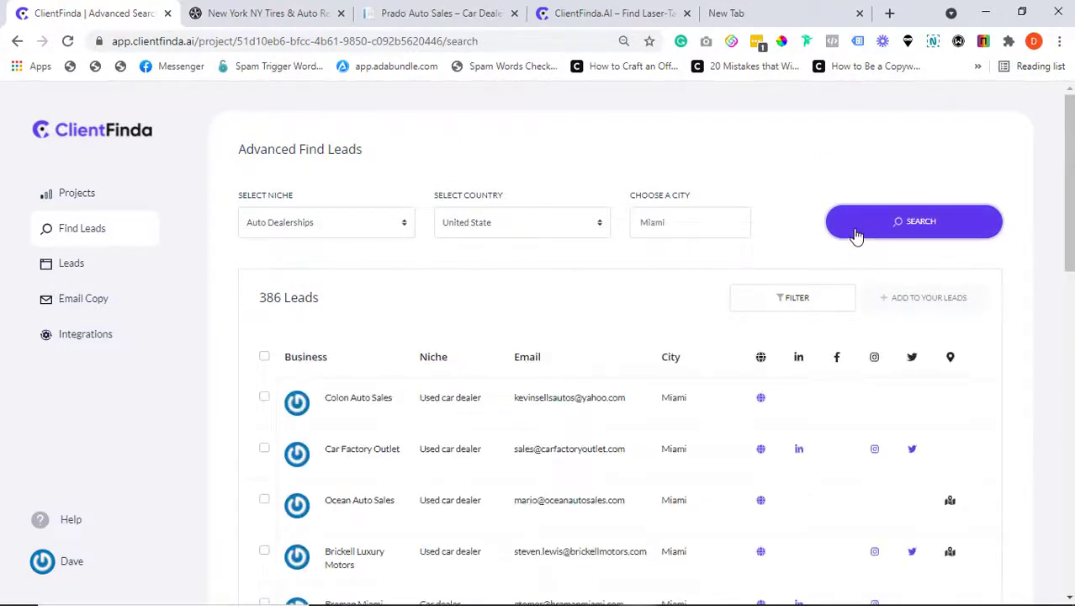
left_click(784, 302)
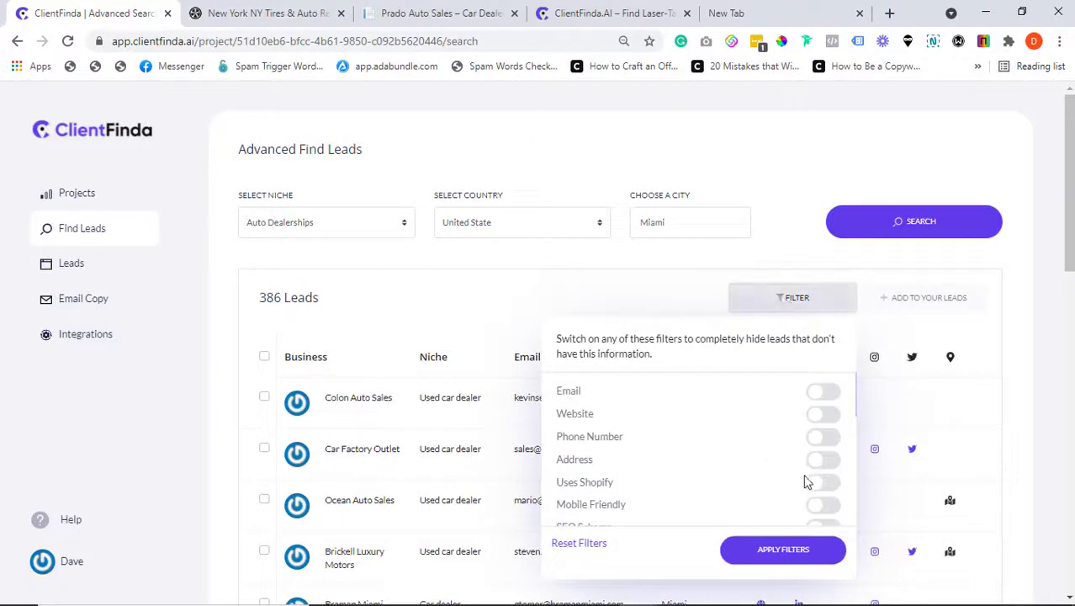
left_click(753, 275)
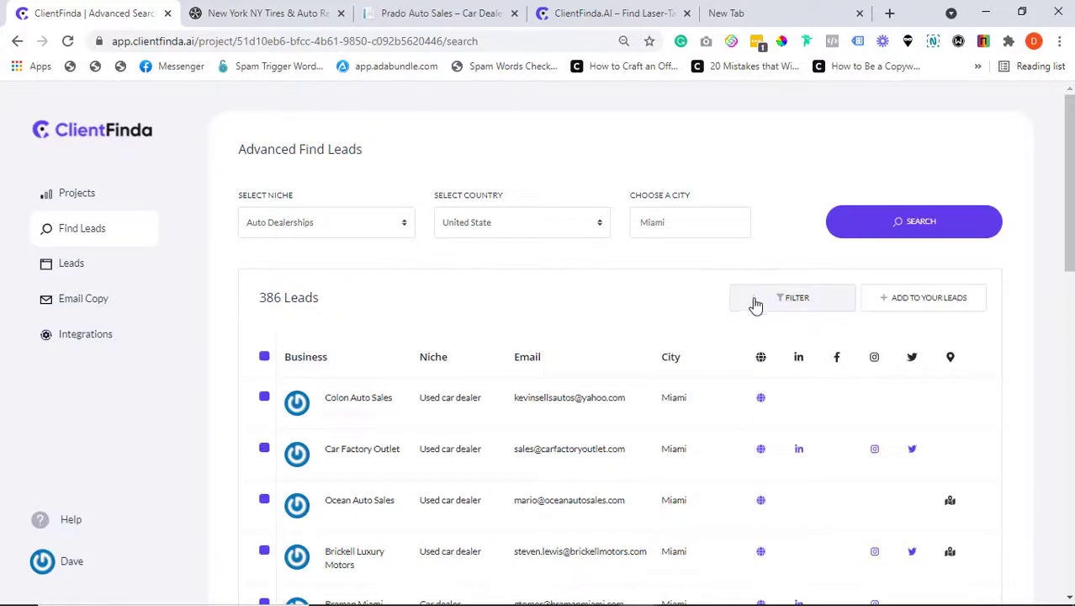
left_click_drag(1068, 181, 1071, 496)
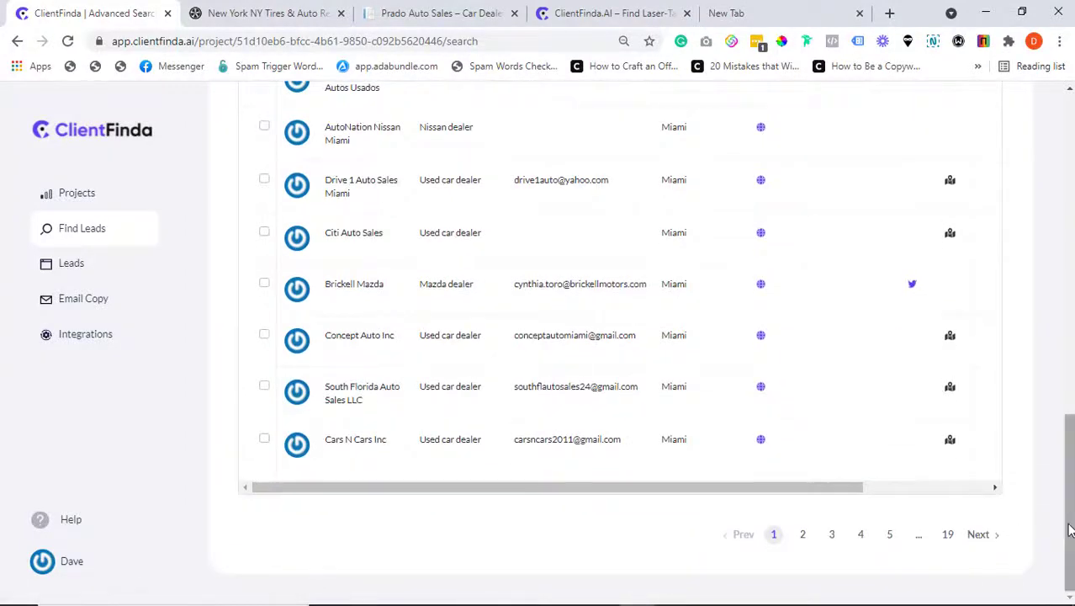
left_click_drag(1068, 530, 1053, 279)
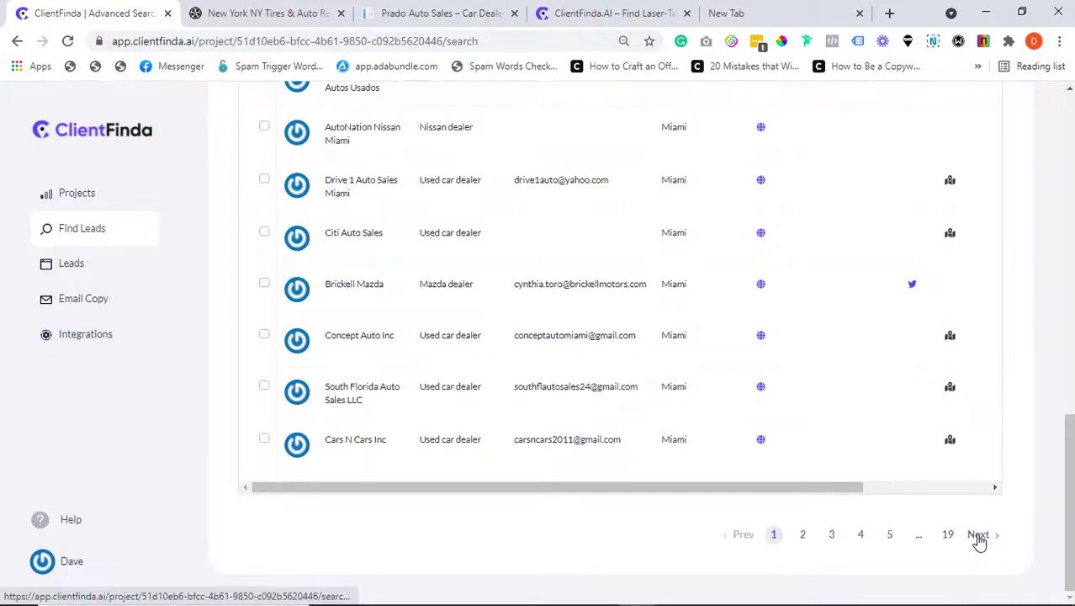
left_click_drag(1068, 505, 1047, 206)
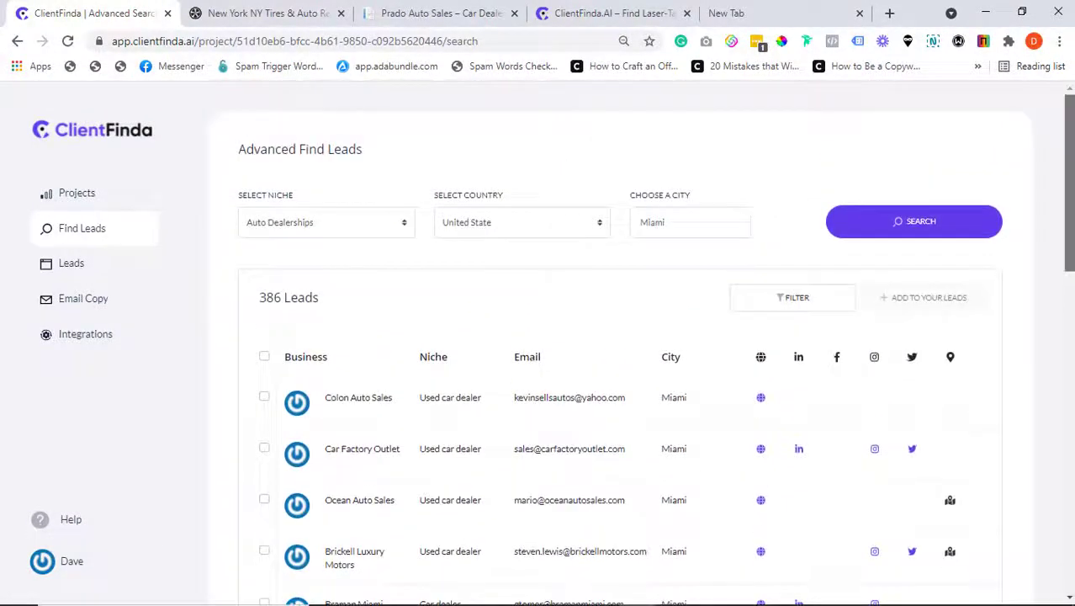
scroll(619, 336, "down", 2)
scroll(619, 337, "down", 2)
scroll(619, 336, "down", 4)
scroll(619, 337, "down", 2)
scroll(1072, 496, "down", 1)
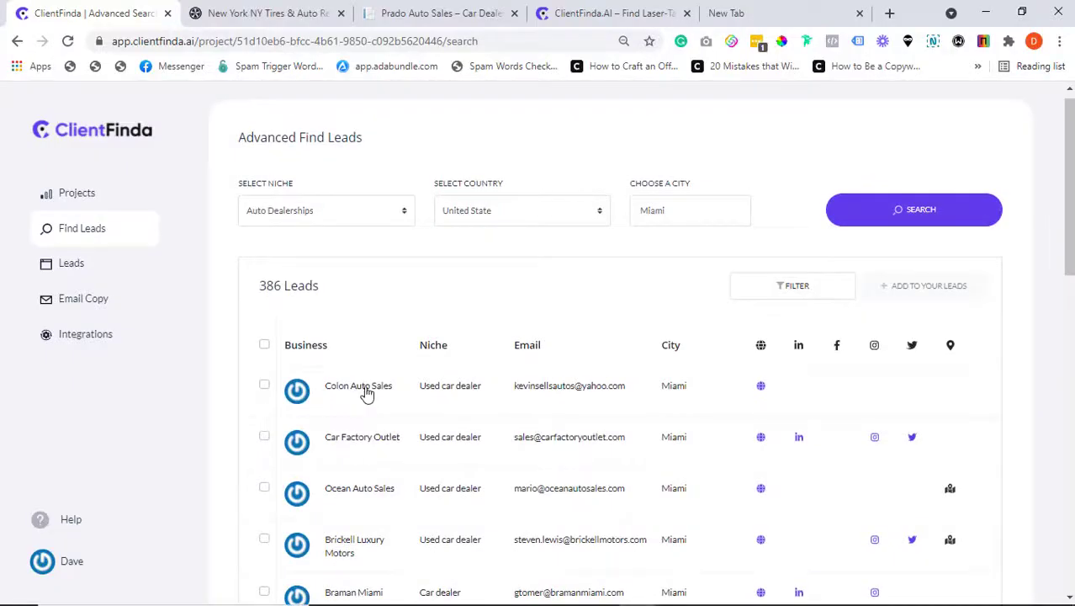
- Open the Colon Auto Sales lead and read its map, contact, domain, rating and Instagram details
left_click(366, 392)
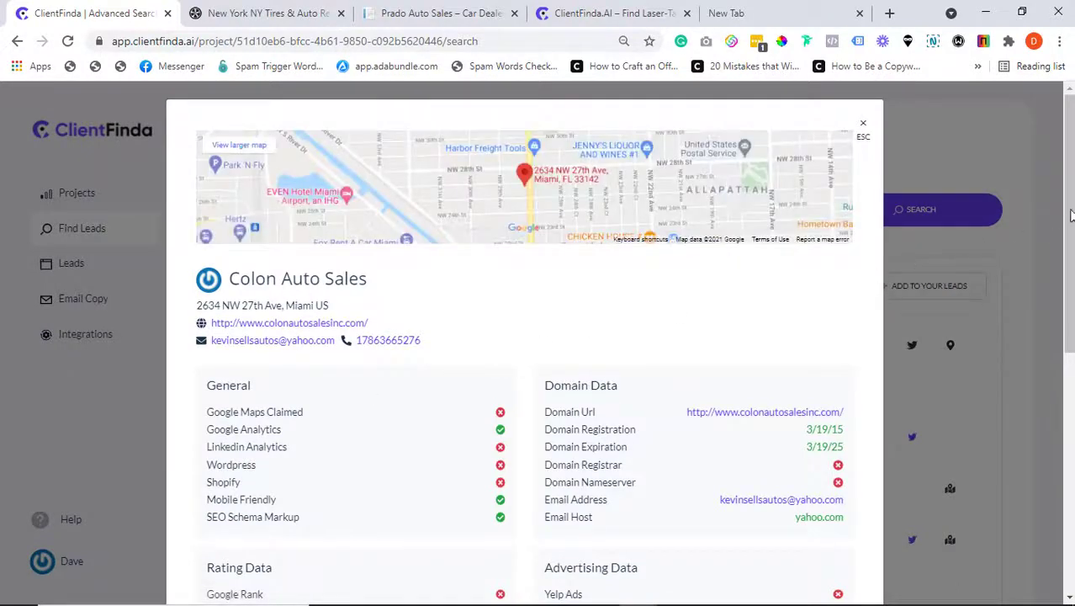
scroll(1072, 429, "down", 1)
scroll(1072, 429, "down", 2)
scroll(1072, 429, "down", 2)
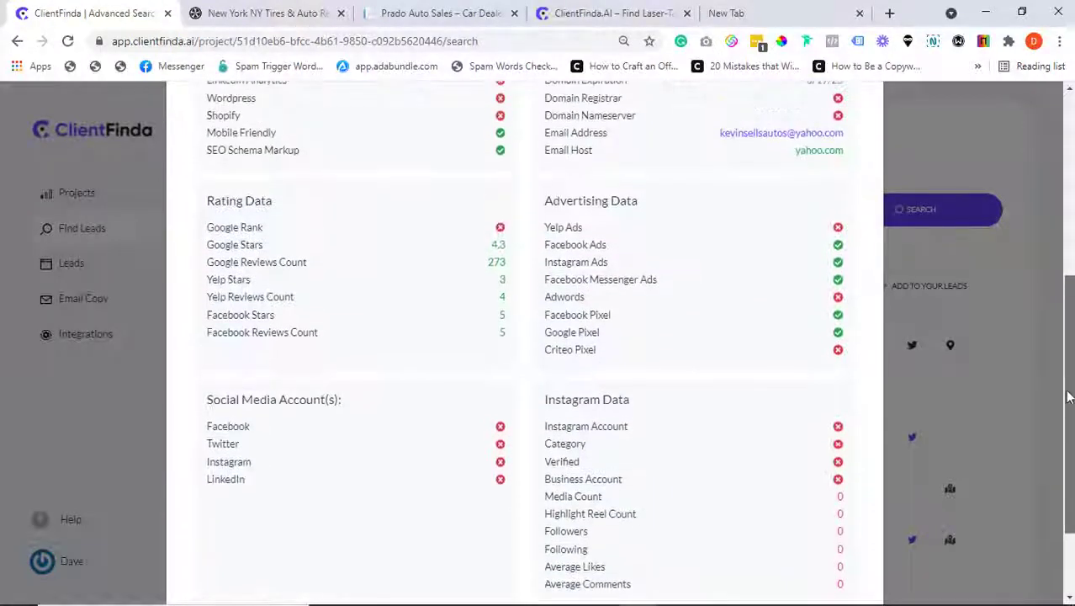
left_click_drag(1073, 429, 1060, 203)
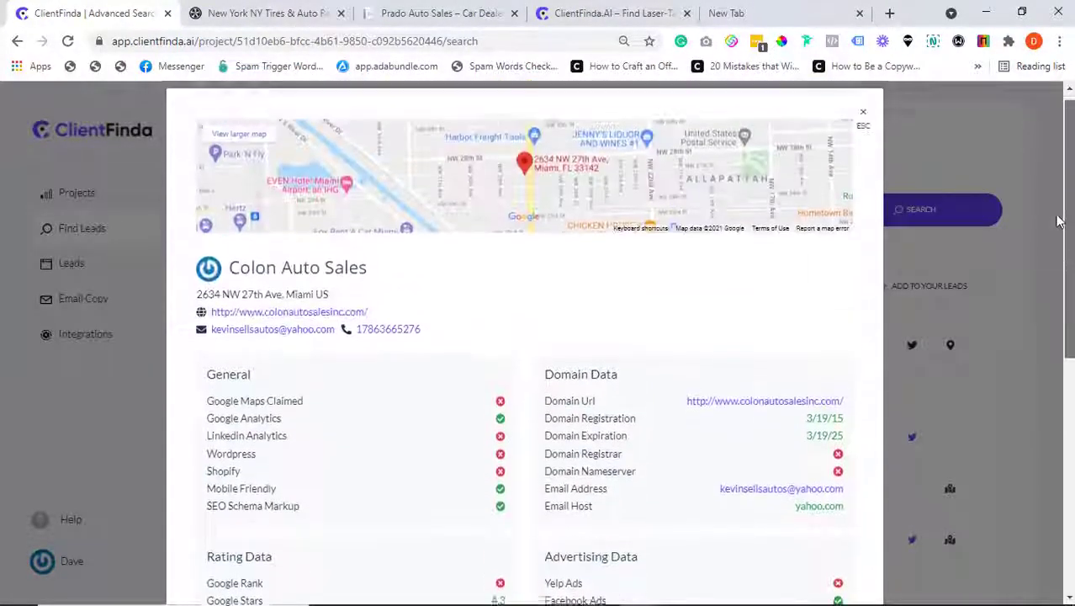